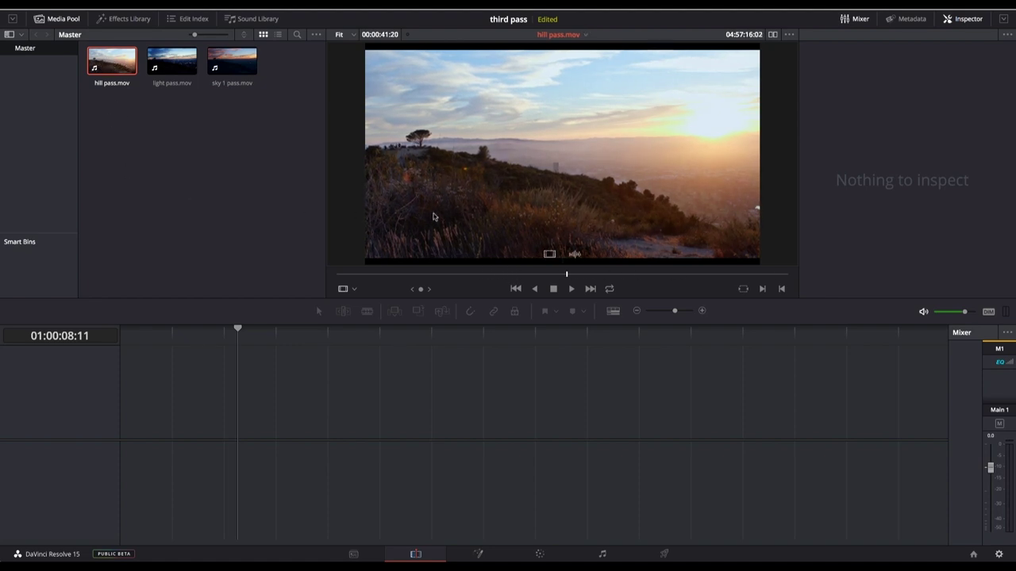
# Preview the sky 1 pass and light pass clips, and create a timeline from hill pass.mov
pyautogui.click(224, 67)
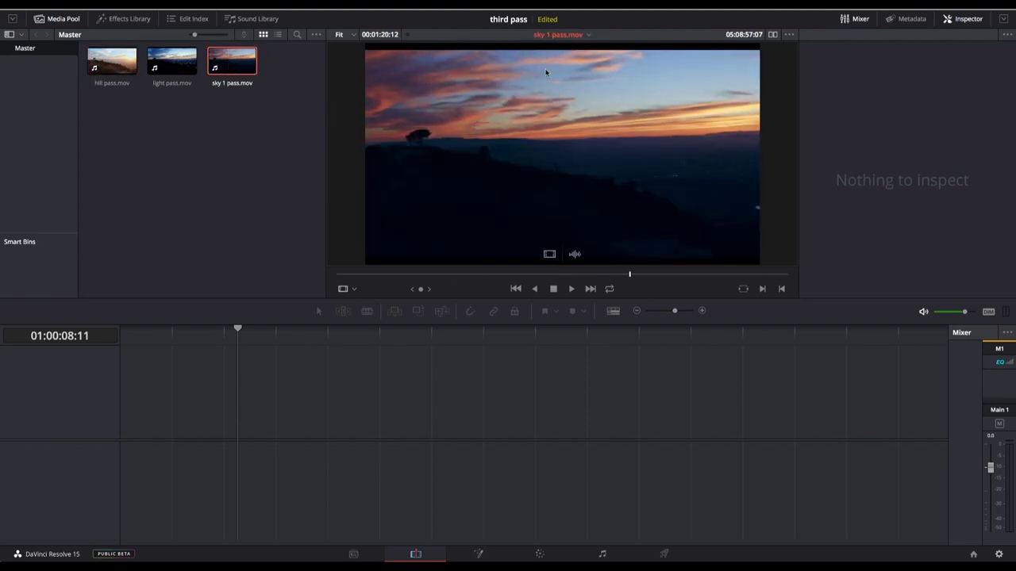
pyautogui.click(175, 67)
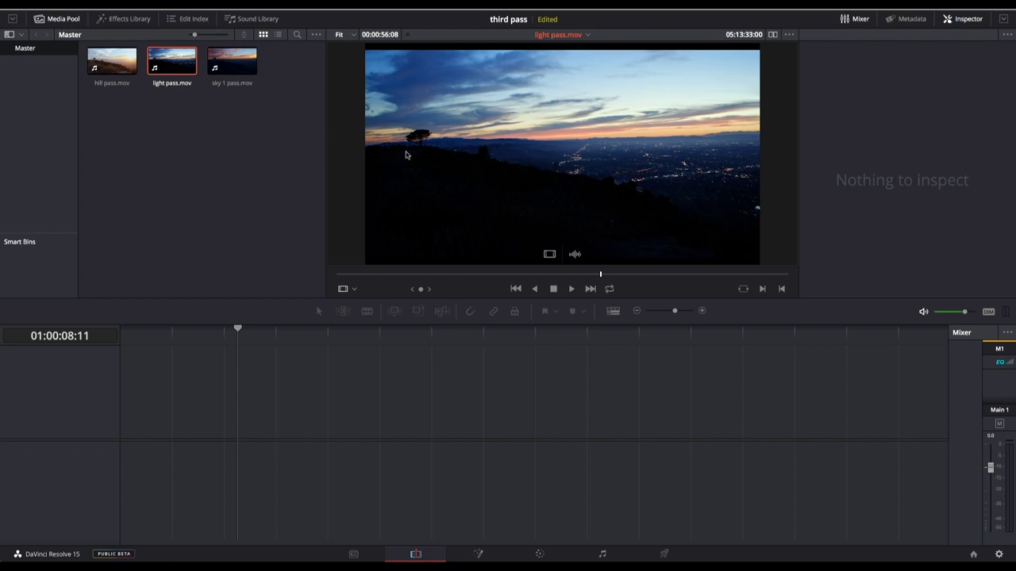
pyautogui.moveTo(115, 69); pyautogui.dragTo(107, 401)
# Remove the hill clip's audio, trim its video at both ends to about 10:19, and move it to the timeline start
pyautogui.moveTo(170, 338); pyautogui.dragTo(388, 342)
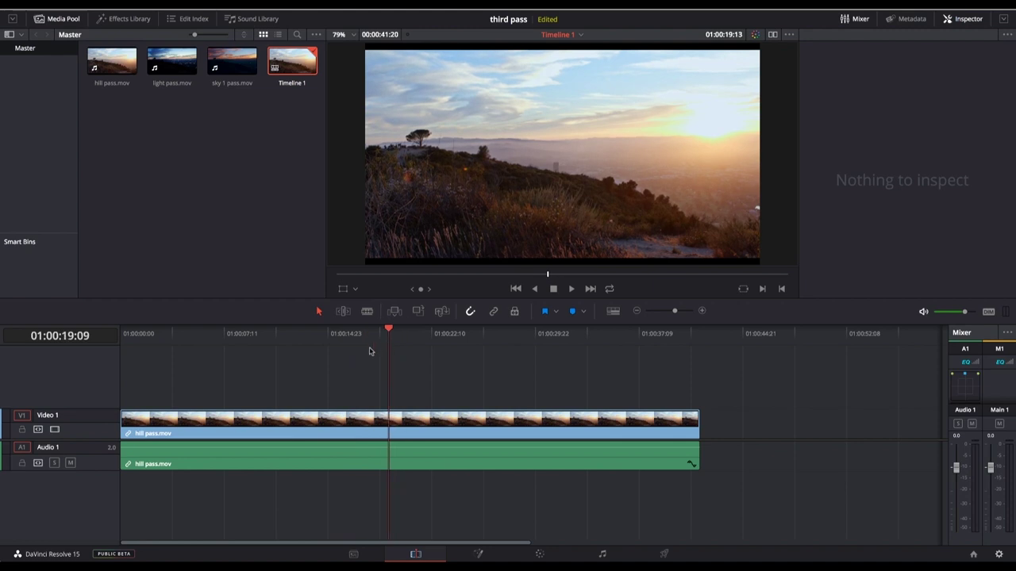
pyautogui.moveTo(123, 428); pyautogui.dragTo(389, 433)
pyautogui.click(442, 467)
pyautogui.press('Delete')
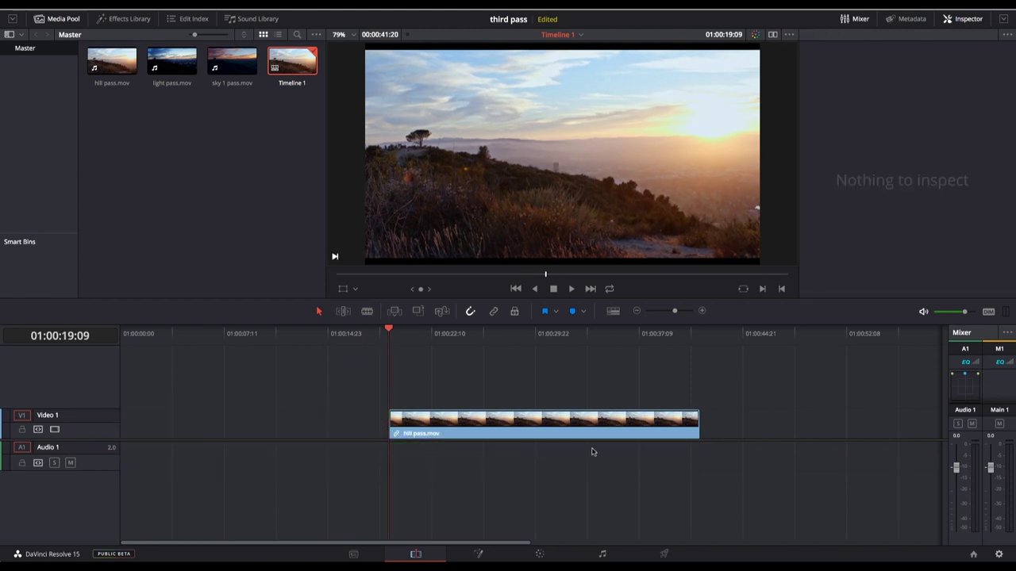
pyautogui.moveTo(687, 432); pyautogui.dragTo(534, 433)
pyautogui.moveTo(435, 424); pyautogui.dragTo(175, 429)
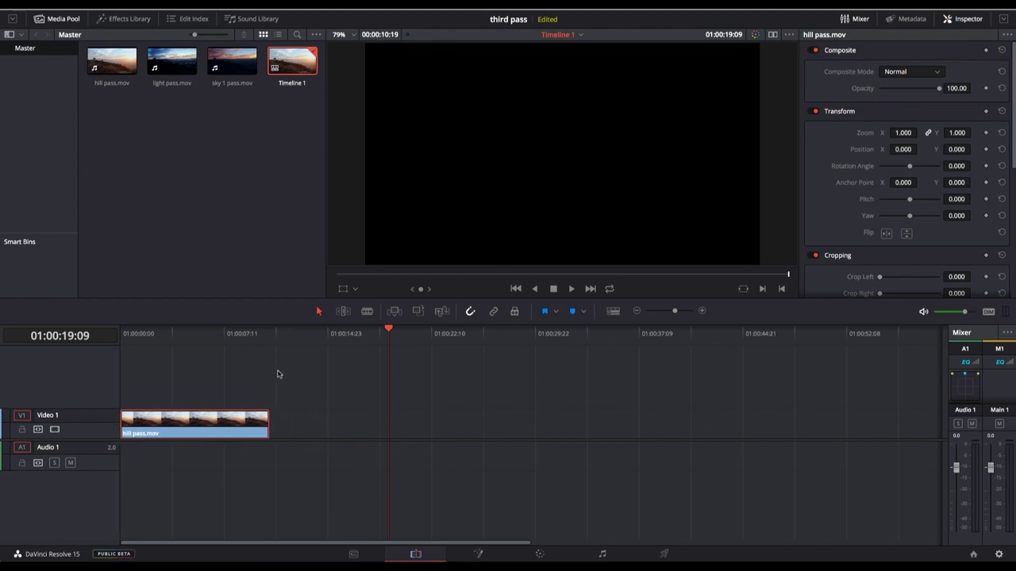
pyautogui.click(178, 339)
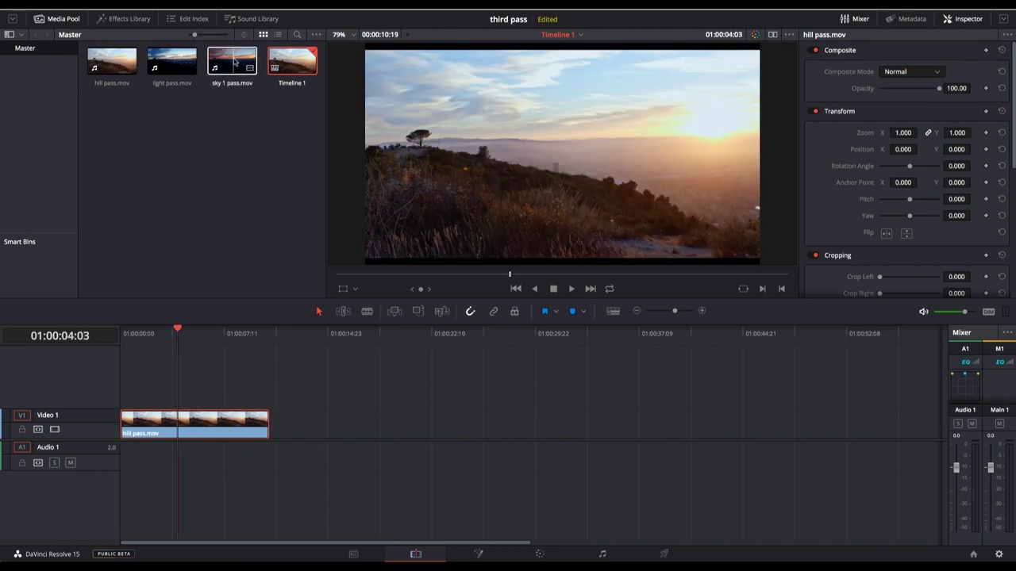
# Place sky 1 pass.mov on Video 2 at the timeline start, without audio and trimmed to the hill clip's length
pyautogui.moveTo(235, 64); pyautogui.dragTo(99, 389)
pyautogui.moveTo(308, 352)
pyautogui.mouseDown()
pyautogui.moveTo(230, 352)
pyautogui.moveTo(309, 352)
pyautogui.mouseUp()
pyautogui.click(332, 406)
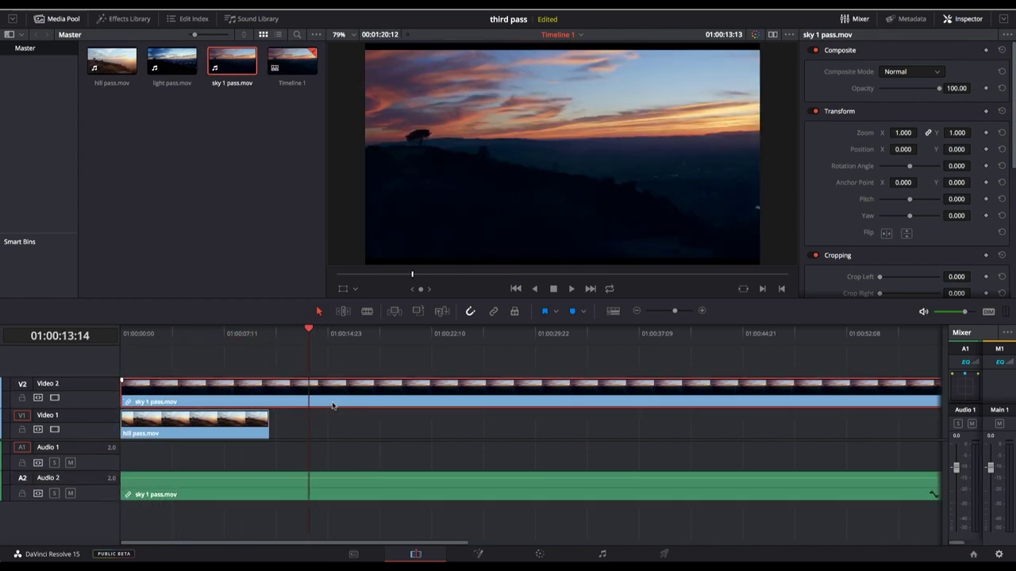
pyautogui.press('Delete')
pyautogui.click(347, 485)
pyautogui.press('Delete')
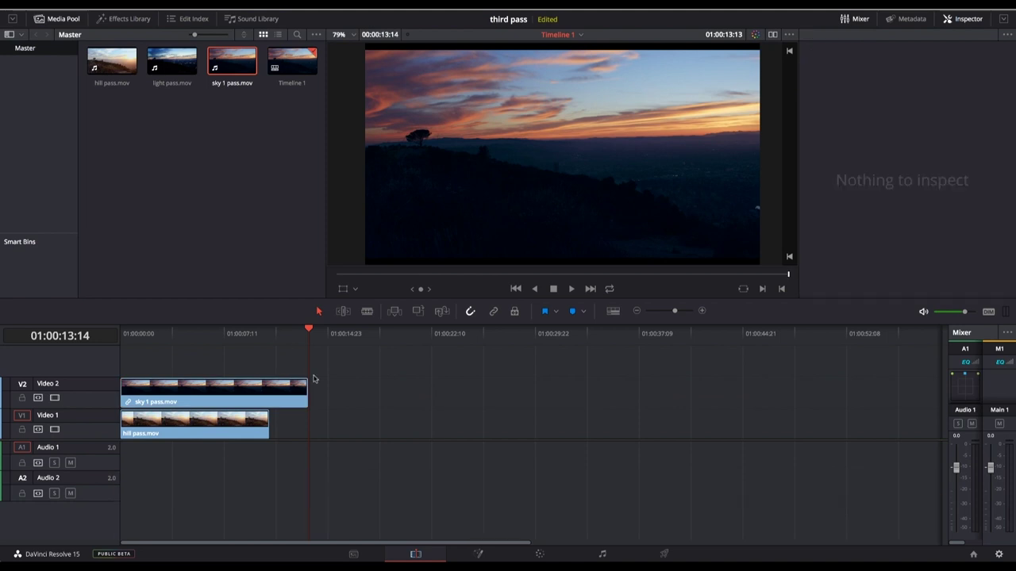
pyautogui.moveTo(304, 390); pyautogui.dragTo(268, 390)
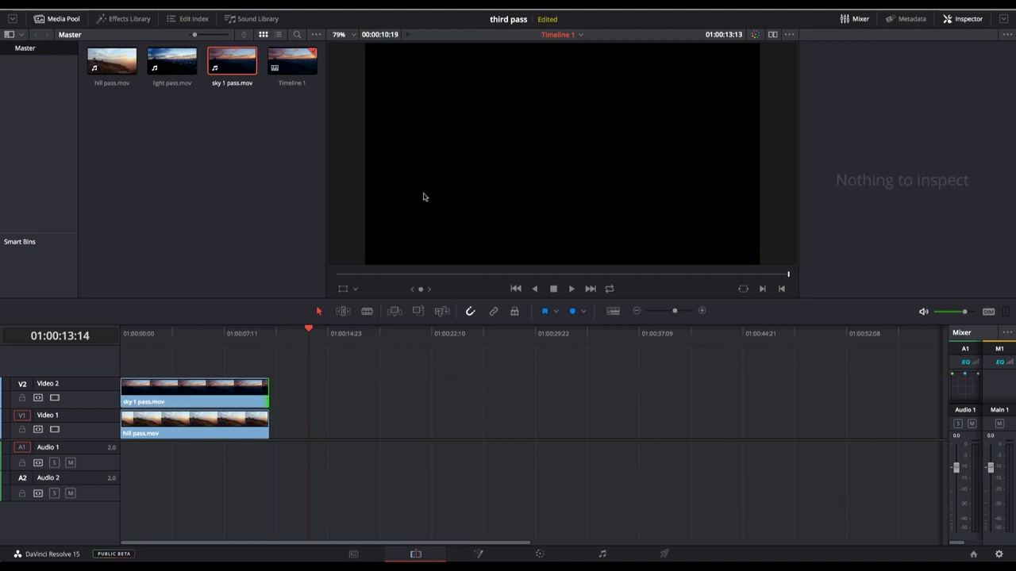
pyautogui.click(196, 334)
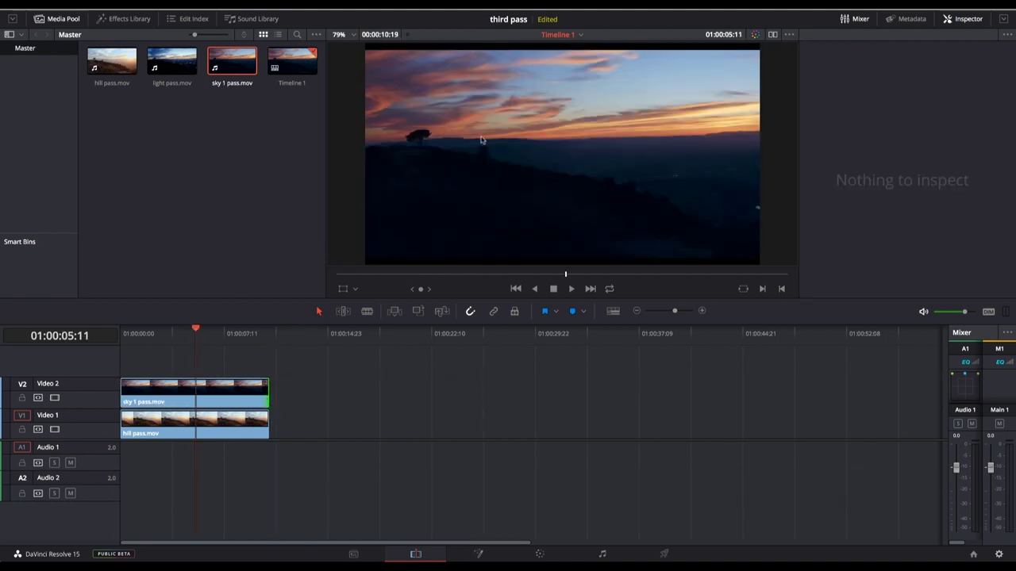
# Place light pass.mov on Video 3 at the timeline start, without audio and trimmed to match the clips below
pyautogui.moveTo(172, 62); pyautogui.dragTo(115, 375)
pyautogui.moveTo(252, 335); pyautogui.dragTo(273, 343)
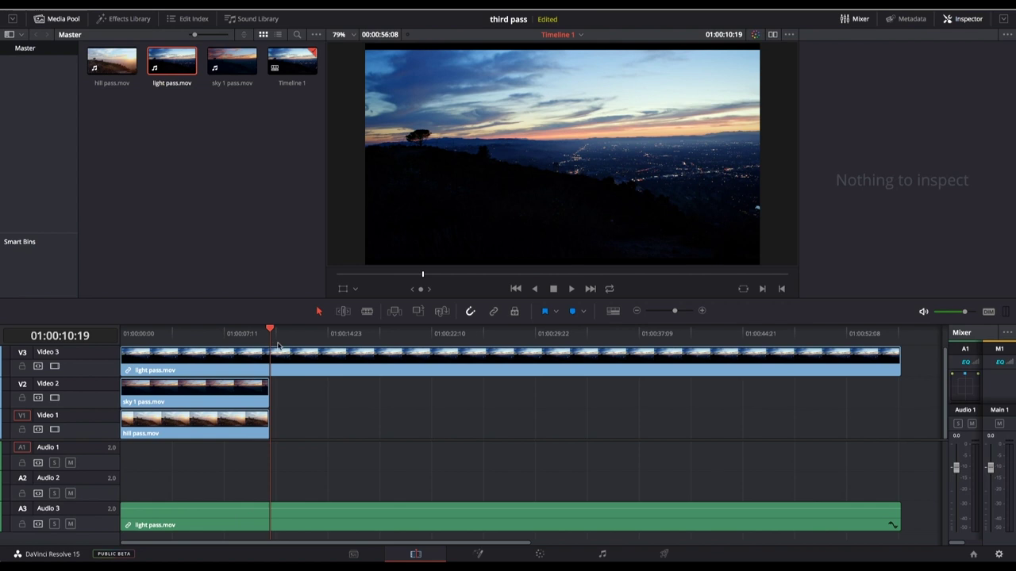
pyautogui.hotkey('shift', ']')
pyautogui.moveTo(316, 489); pyautogui.dragTo(238, 524)
pyautogui.press('Delete')
pyautogui.moveTo(214, 341); pyautogui.dragTo(230, 347)
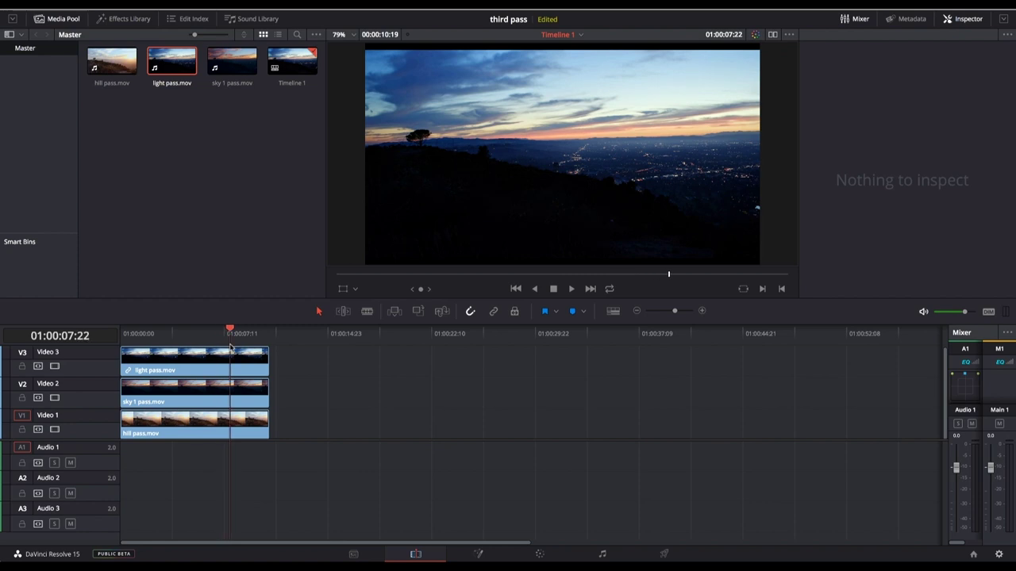
# Set the light pass clip's composite mode to Lighten and compare the blend with Video 3 disabled and enabled
pyautogui.moveTo(231, 336); pyautogui.dragTo(216, 339)
pyautogui.click(230, 369)
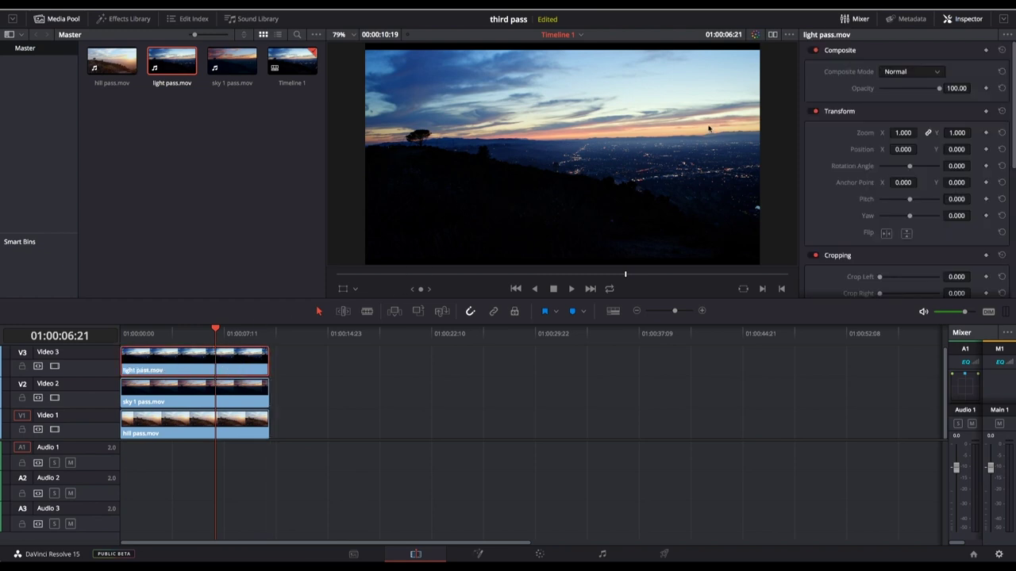
pyautogui.click(907, 72)
pyautogui.scroll(-3, 936, 132)
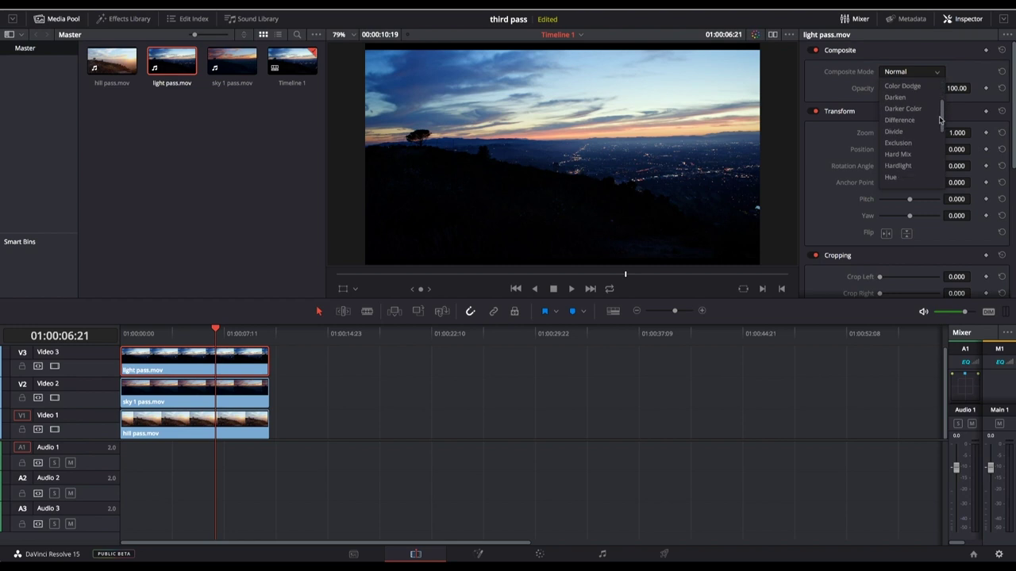
pyautogui.click(927, 141)
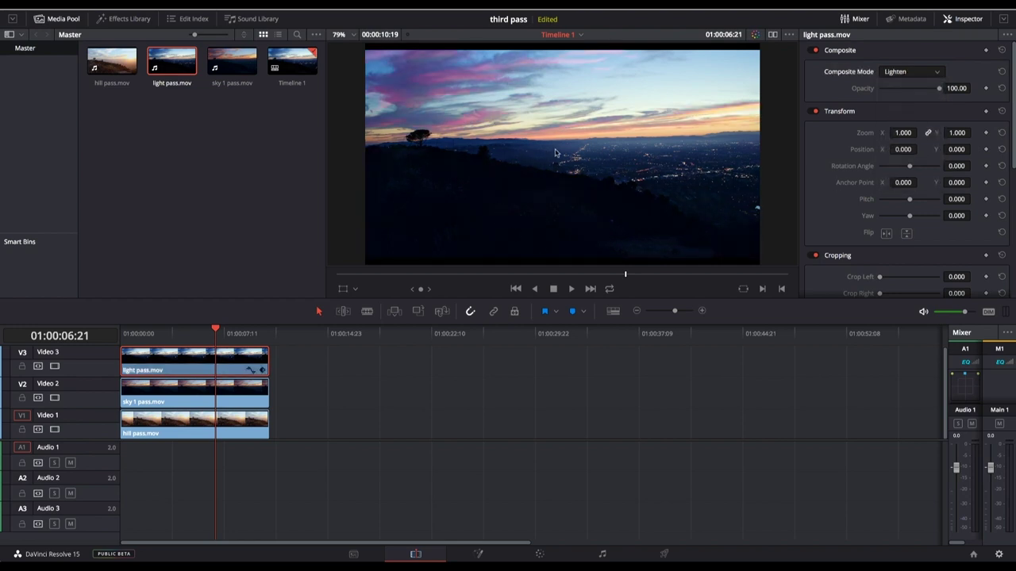
pyautogui.click(54, 366)
pyautogui.click(54, 366)
pyautogui.click(54, 366)
pyautogui.click(54, 365)
# Crop the light pass clip's top to about 507.1 with softness 25.22, and compare with Video 3 off and on
pyautogui.moveTo(1012, 133); pyautogui.dragTo(1007, 189)
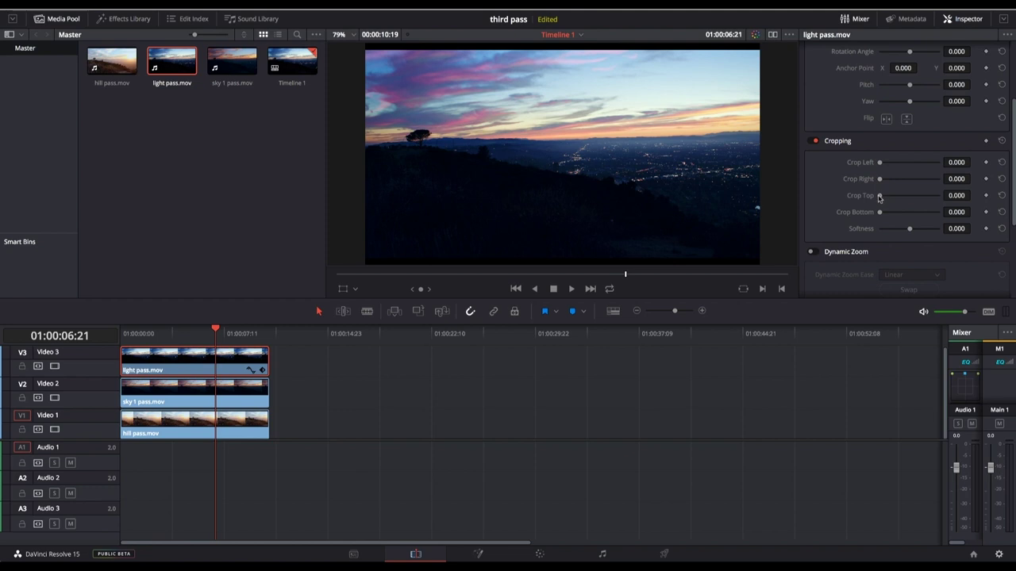
pyautogui.moveTo(879, 198); pyautogui.dragTo(903, 200)
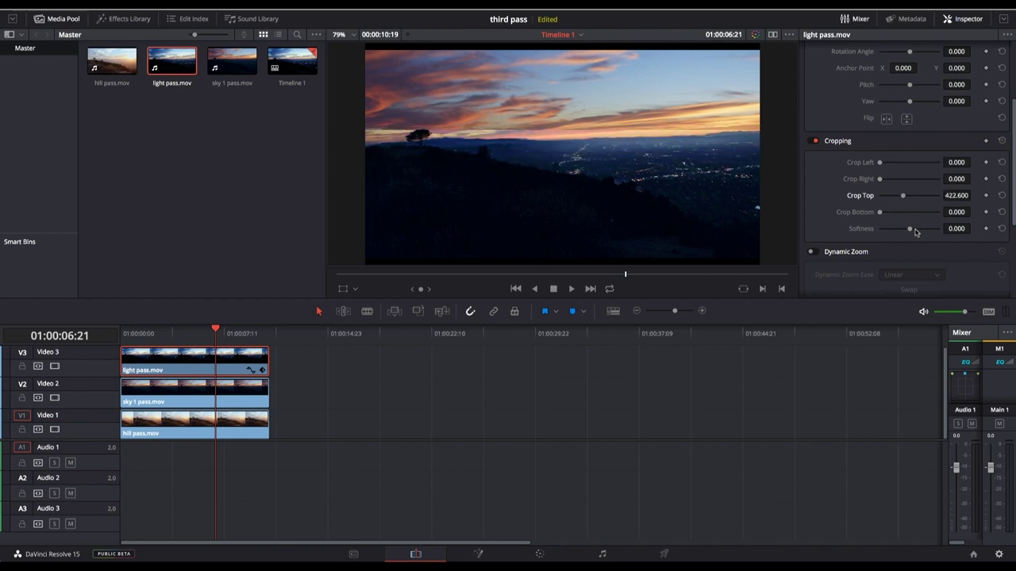
pyautogui.moveTo(910, 228); pyautogui.dragTo(908, 199)
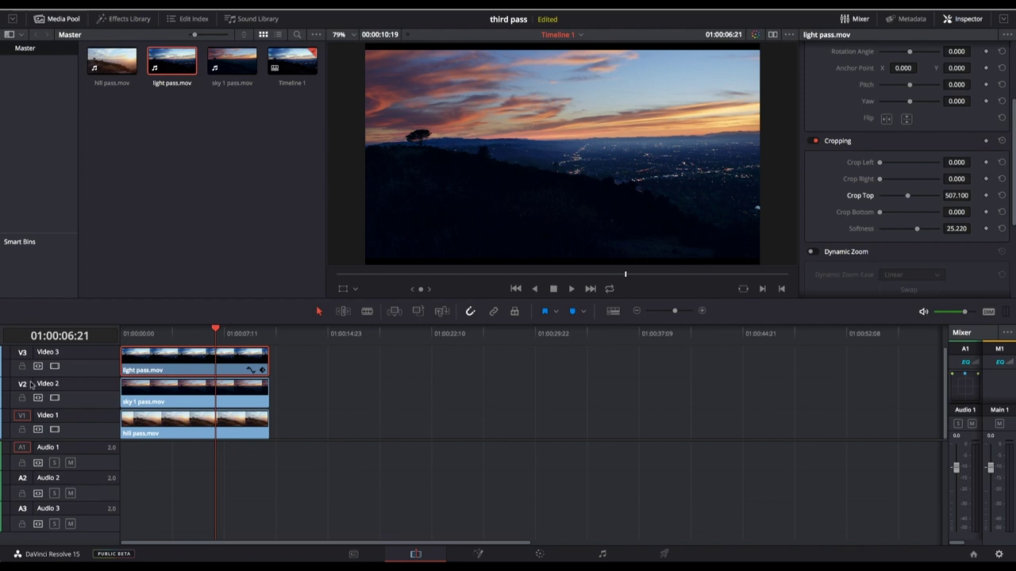
pyautogui.click(54, 365)
pyautogui.click(54, 366)
pyautogui.click(53, 366)
pyautogui.click(54, 367)
pyautogui.click(54, 366)
pyautogui.click(54, 367)
# Try cropping the sky 1 pass clip's bottom to about 563.5 with softness 58.26, and reset both values
pyautogui.click(175, 428)
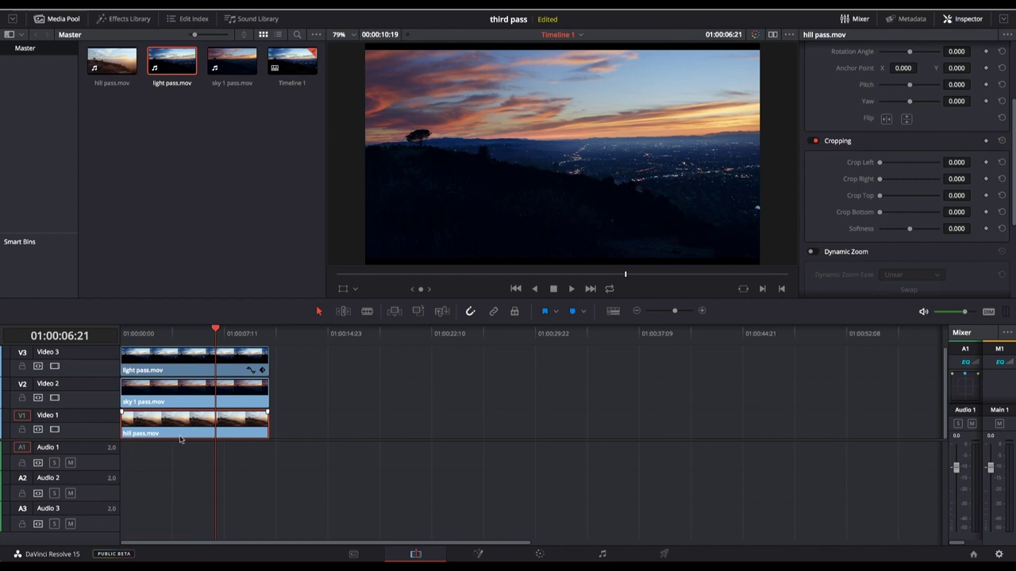
pyautogui.click(55, 398)
pyautogui.click(54, 399)
pyautogui.click(235, 397)
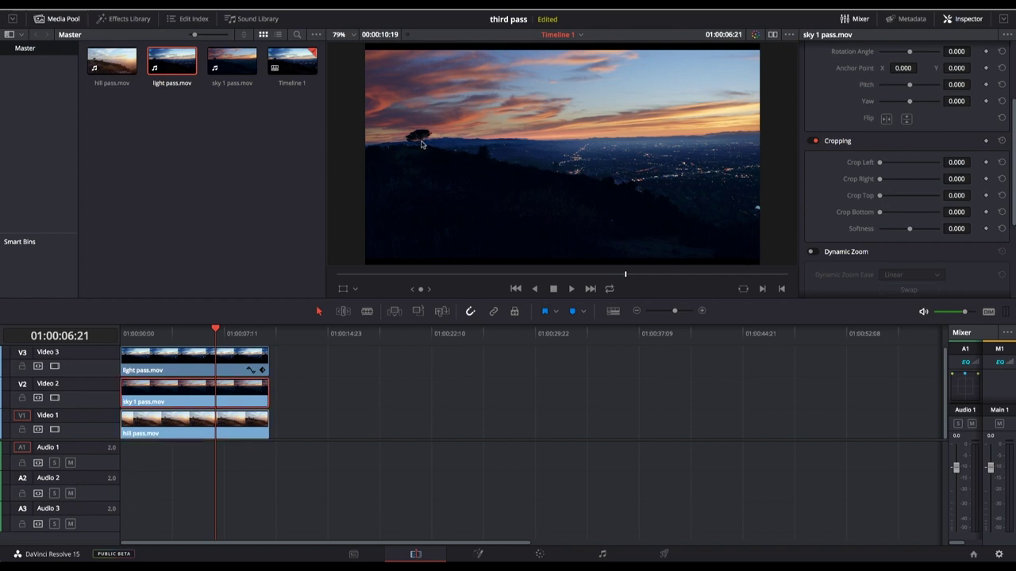
pyautogui.moveTo(877, 212); pyautogui.dragTo(911, 212)
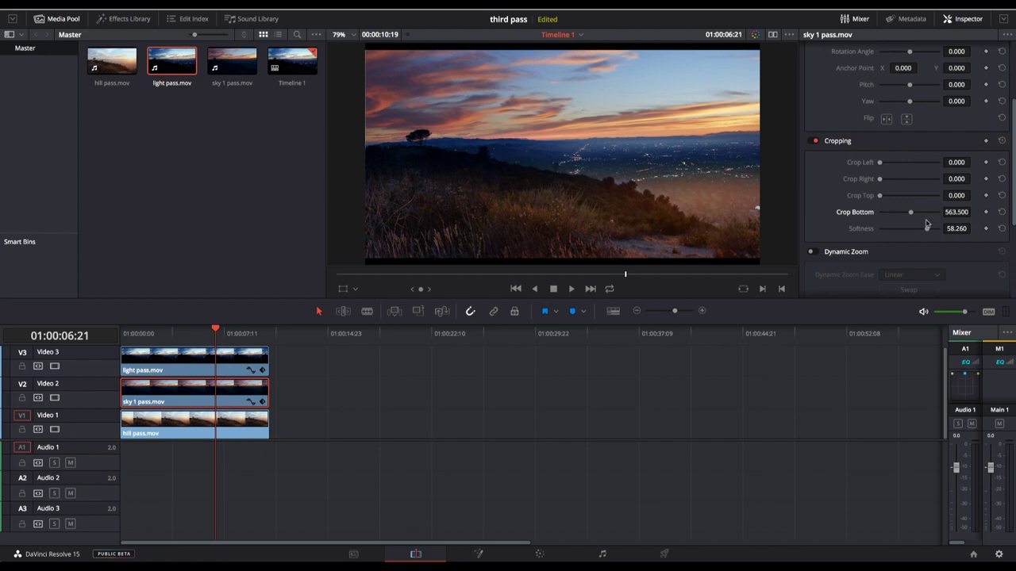
pyautogui.moveTo(909, 215); pyautogui.dragTo(847, 213)
pyautogui.moveTo(929, 229); pyautogui.dragTo(846, 228)
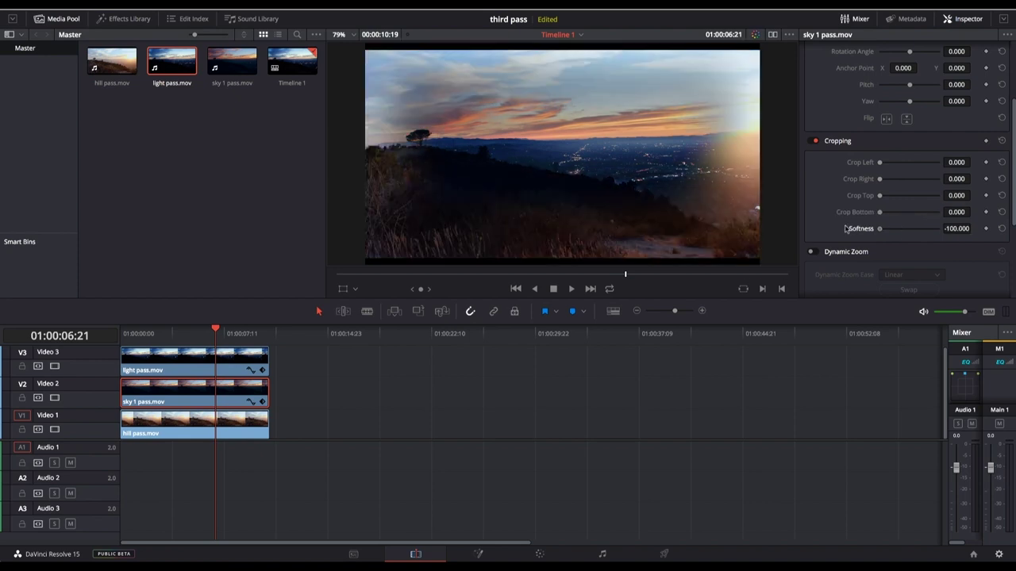
pyautogui.click(1002, 228)
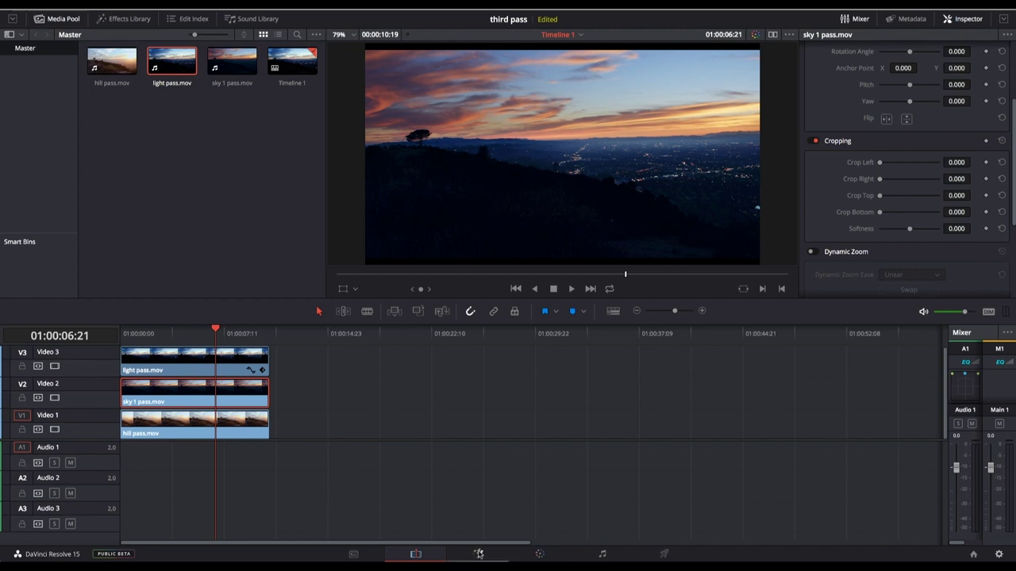
# Switch to the Color page, show the mini timeline and select the sky 1 pass clip on Video 2
pyautogui.click(539, 554)
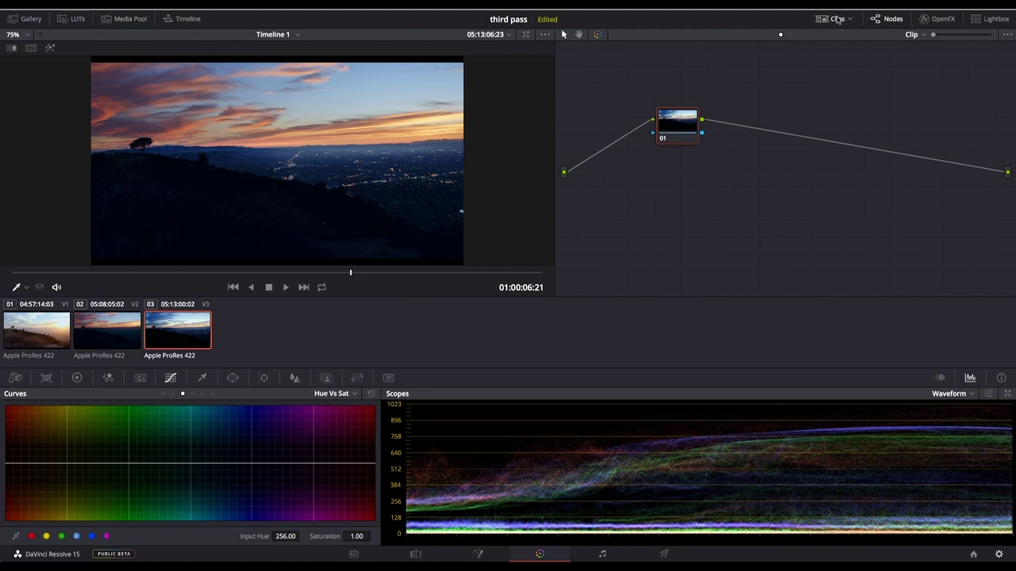
pyautogui.click(184, 19)
pyautogui.press('Up')
pyautogui.press('Up')
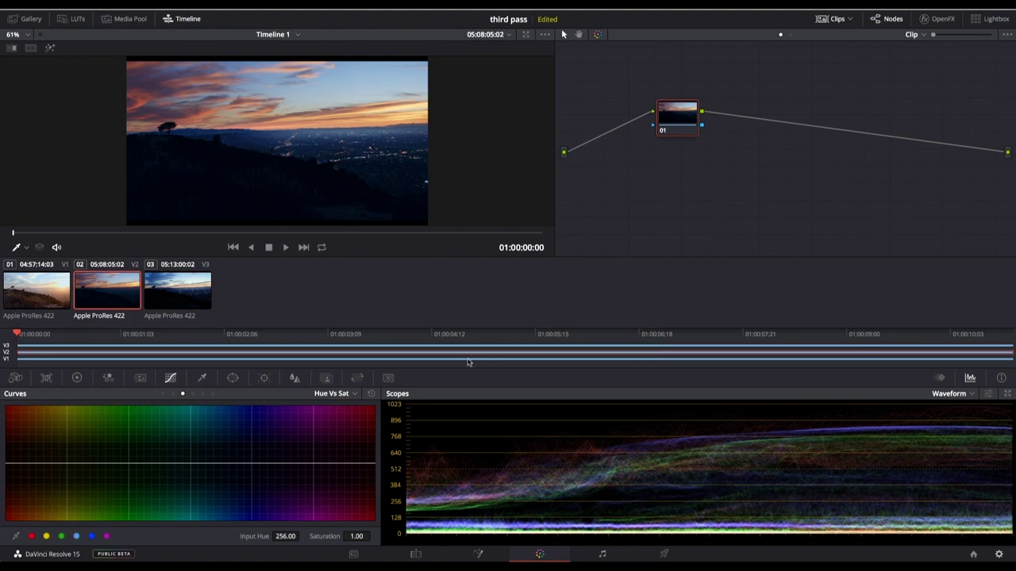
pyautogui.press('Down')
pyautogui.press('Down')
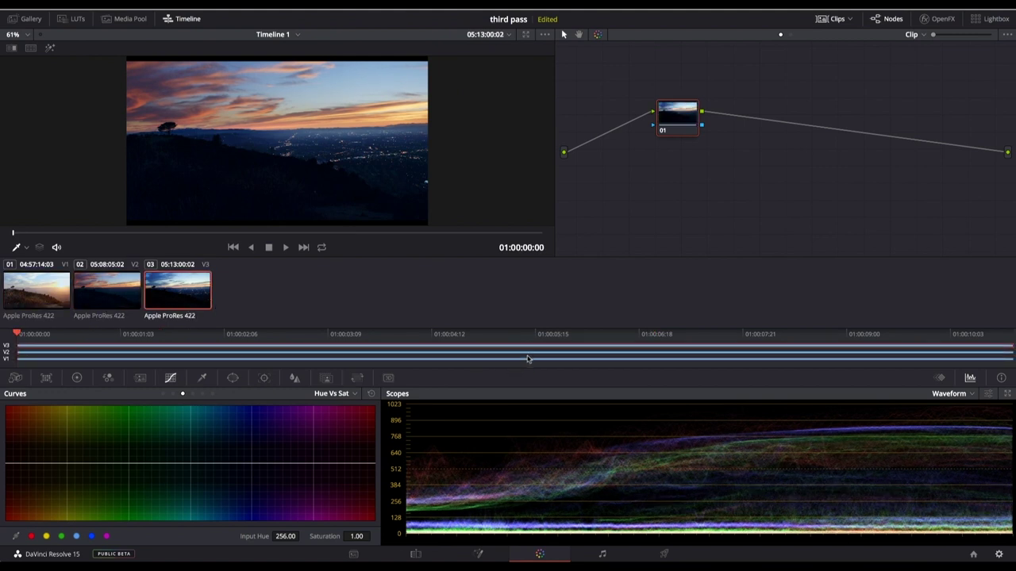
pyautogui.press('Up')
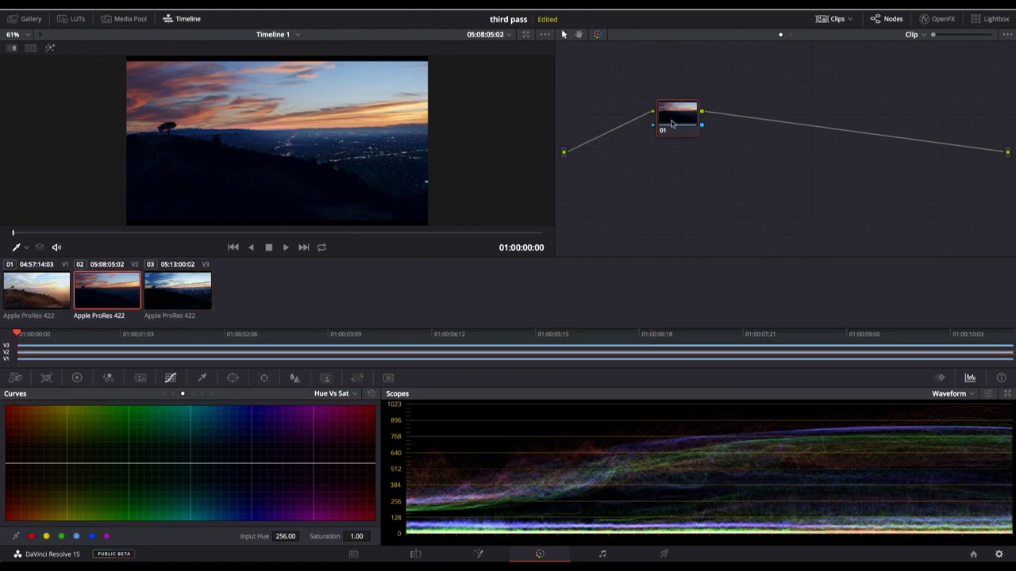
# Draw a polygon window around the dark hillside on node 01, with inside softness 1.86 and outside softness 2.18
pyautogui.moveTo(678, 120); pyautogui.dragTo(667, 116)
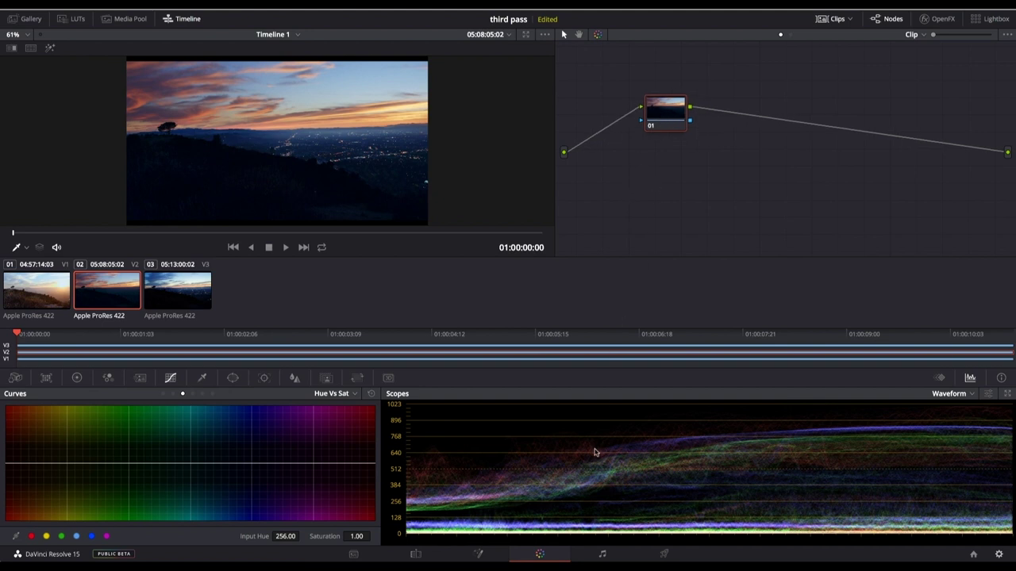
pyautogui.hotkey('alt', 'w')
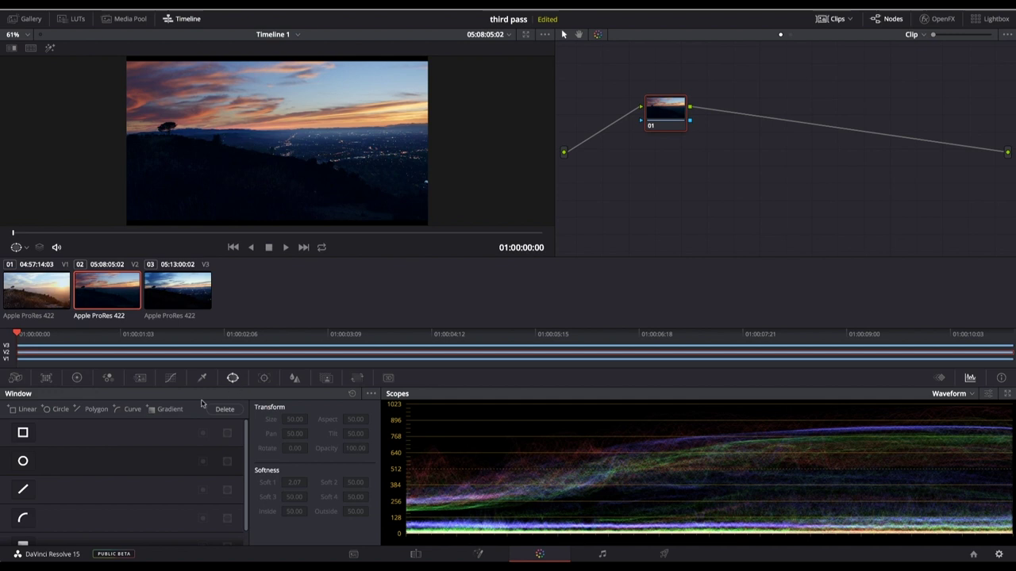
pyautogui.click(22, 491)
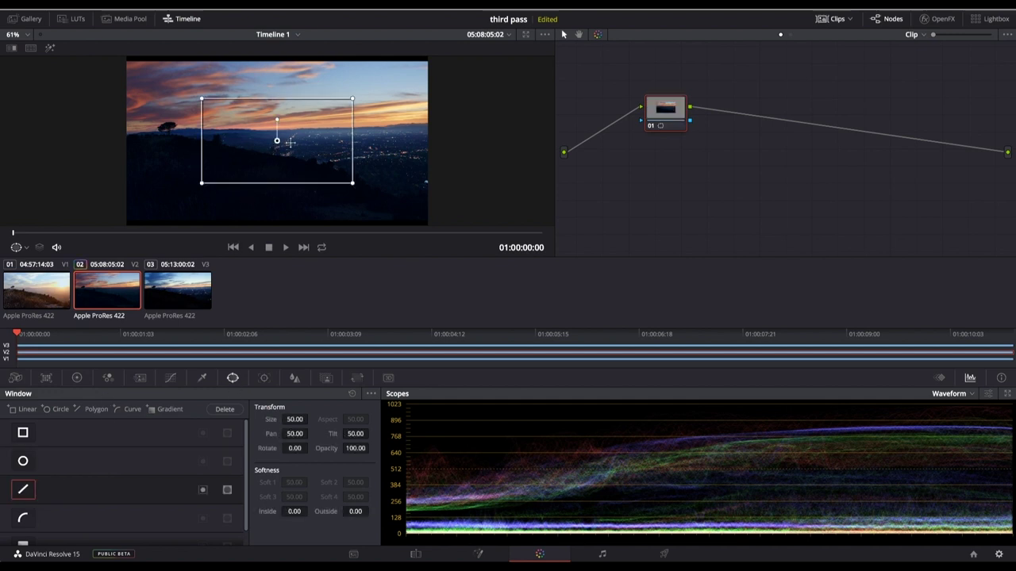
pyautogui.moveTo(290, 146); pyautogui.dragTo(223, 177)
pyautogui.moveTo(281, 137); pyautogui.dragTo(373, 186)
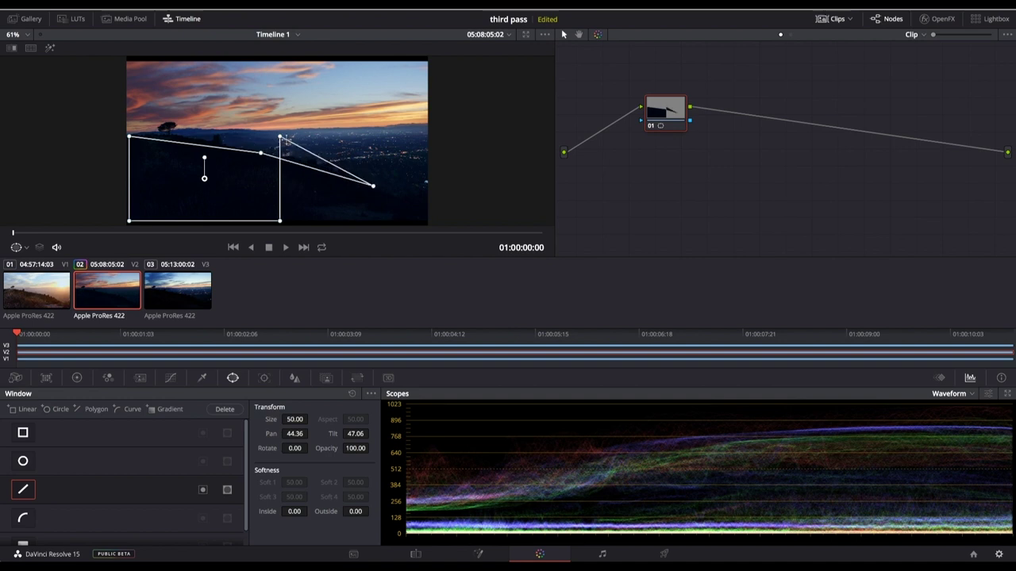
pyautogui.moveTo(280, 140); pyautogui.dragTo(437, 226)
pyautogui.rightClick(446, 216)
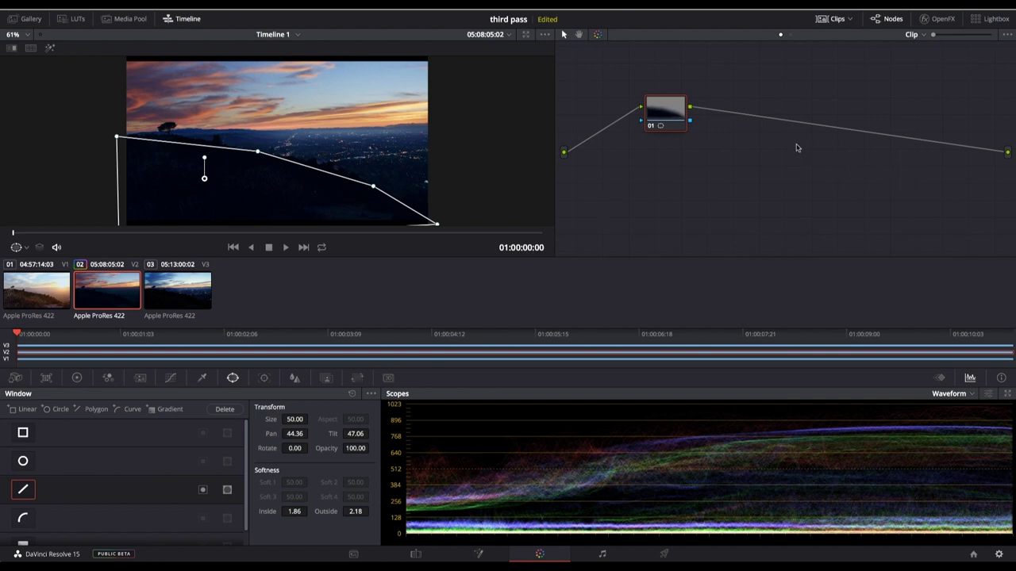
# Add an alpha output to the sky clip's node graph and connect node 01's key output to it
pyautogui.rightClick(824, 155)
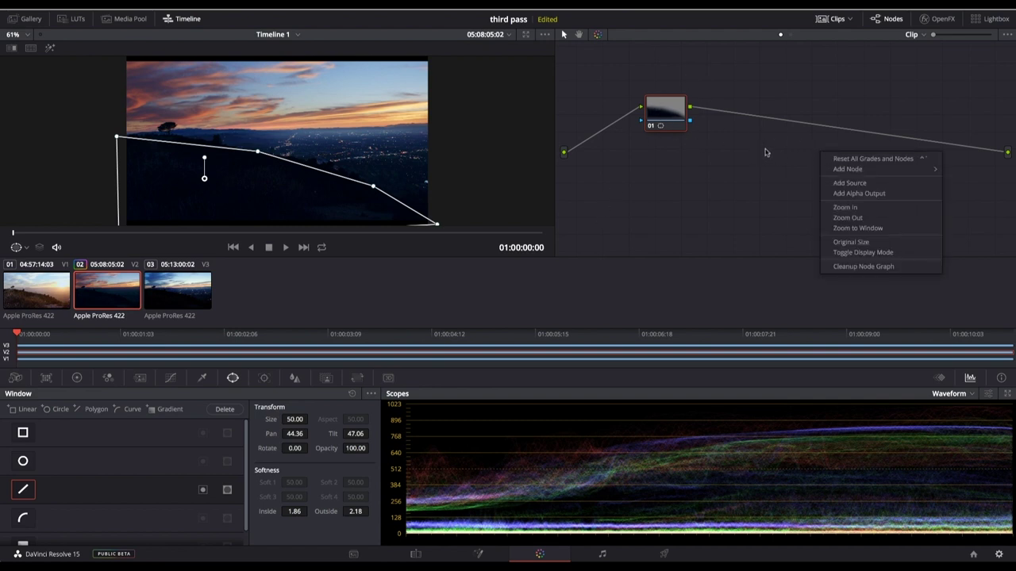
pyautogui.click(884, 194)
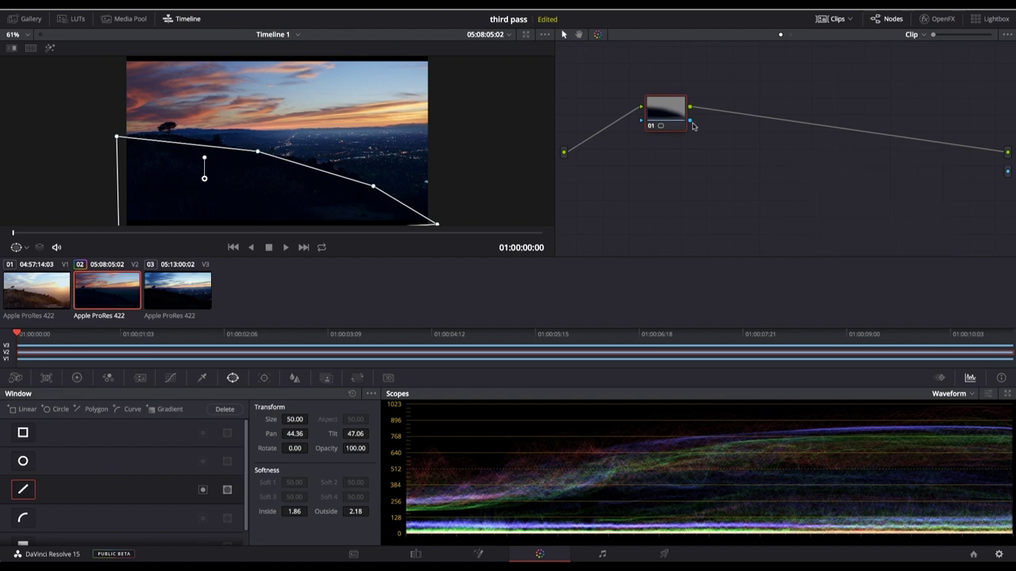
pyautogui.moveTo(742, 135); pyautogui.dragTo(1007, 172)
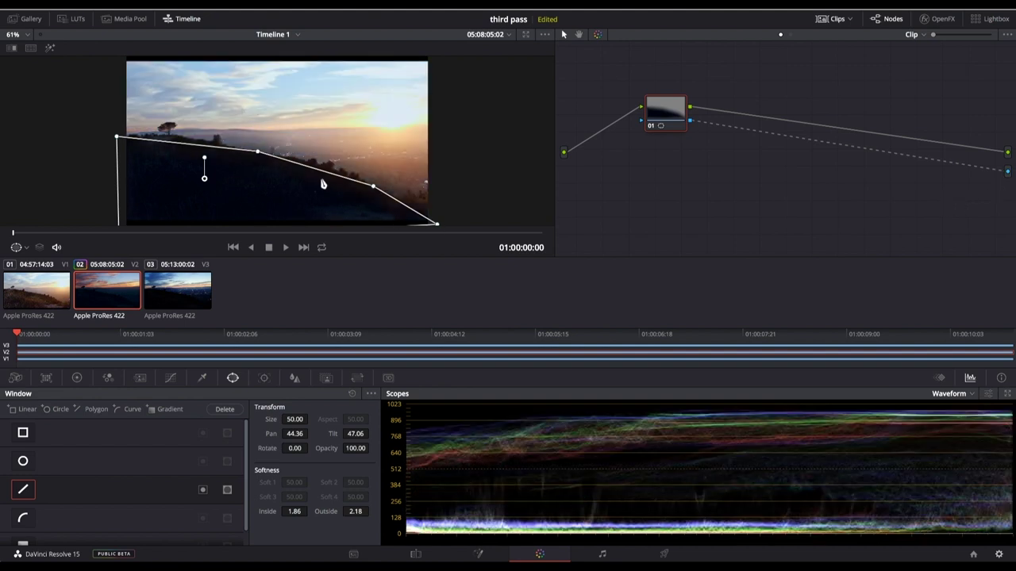
# Invert node 01's key output, and refit the polygon window to the hill's edge with its lower outer corner pulled farther outside the frame
pyautogui.click(327, 378)
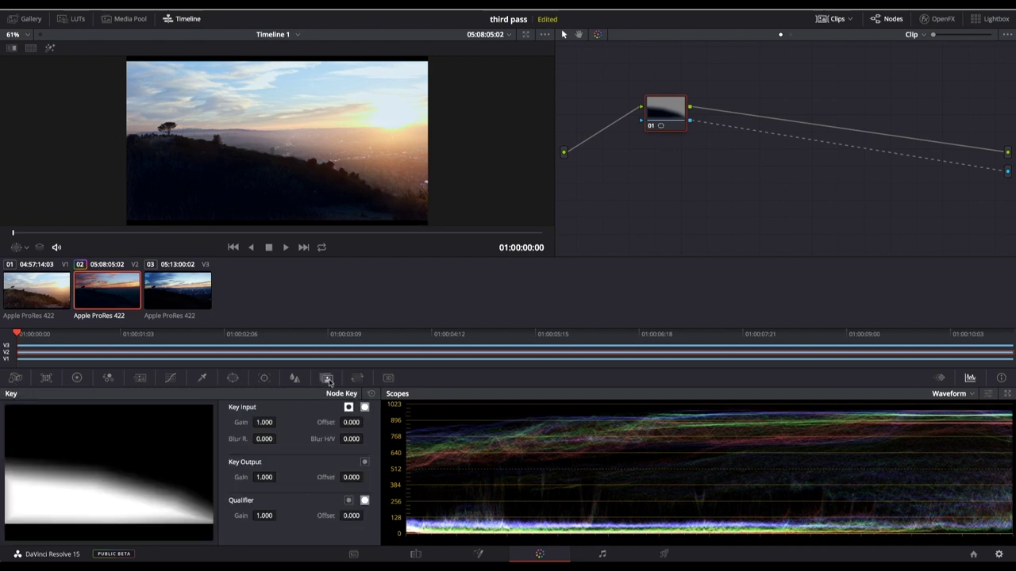
pyautogui.click(364, 463)
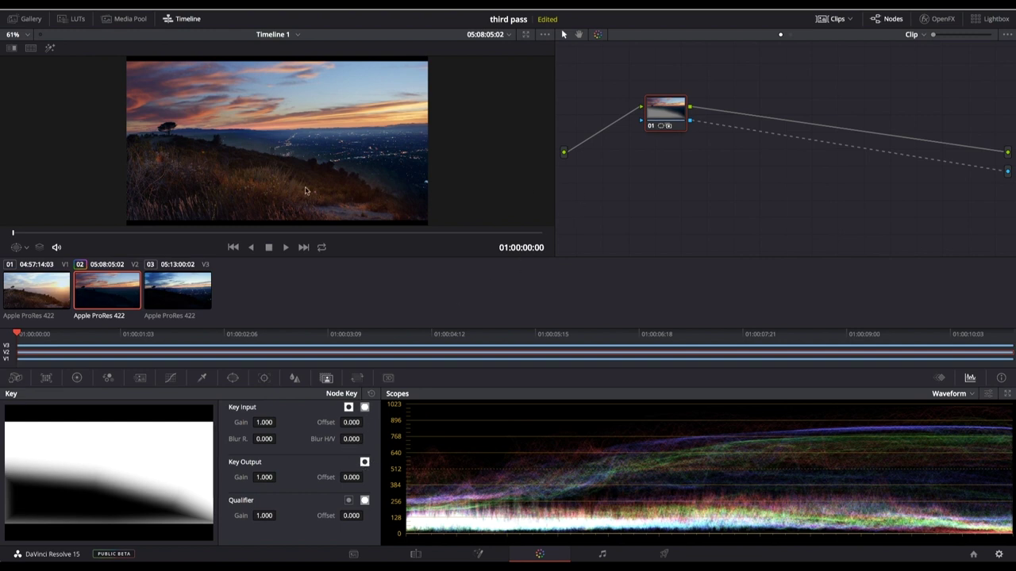
pyautogui.click(233, 378)
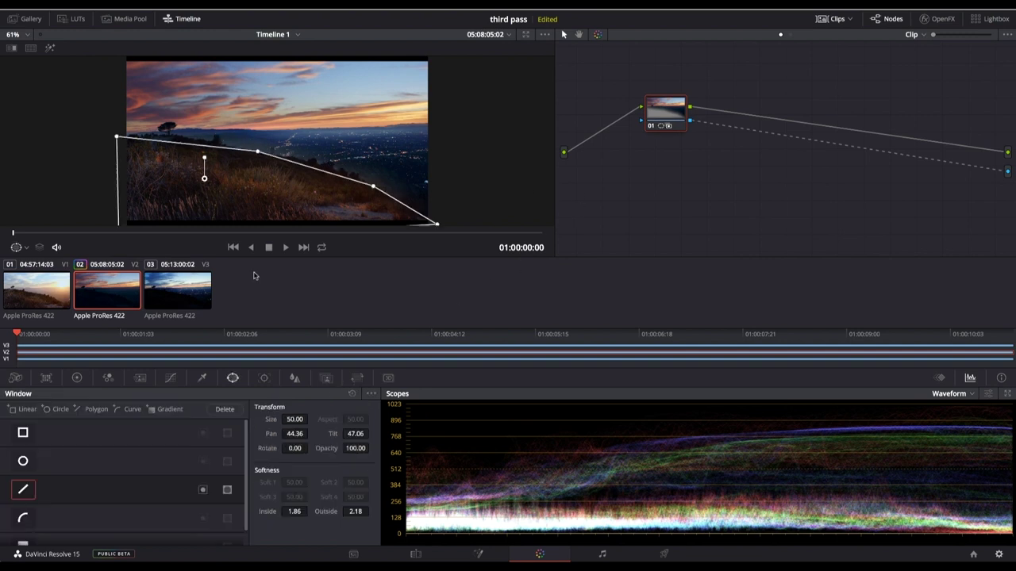
pyautogui.moveTo(118, 139)
pyautogui.mouseDown()
pyautogui.moveTo(113, 127)
pyautogui.moveTo(116, 137)
pyautogui.mouseUp()
pyautogui.moveTo(257, 151); pyautogui.dragTo(253, 155)
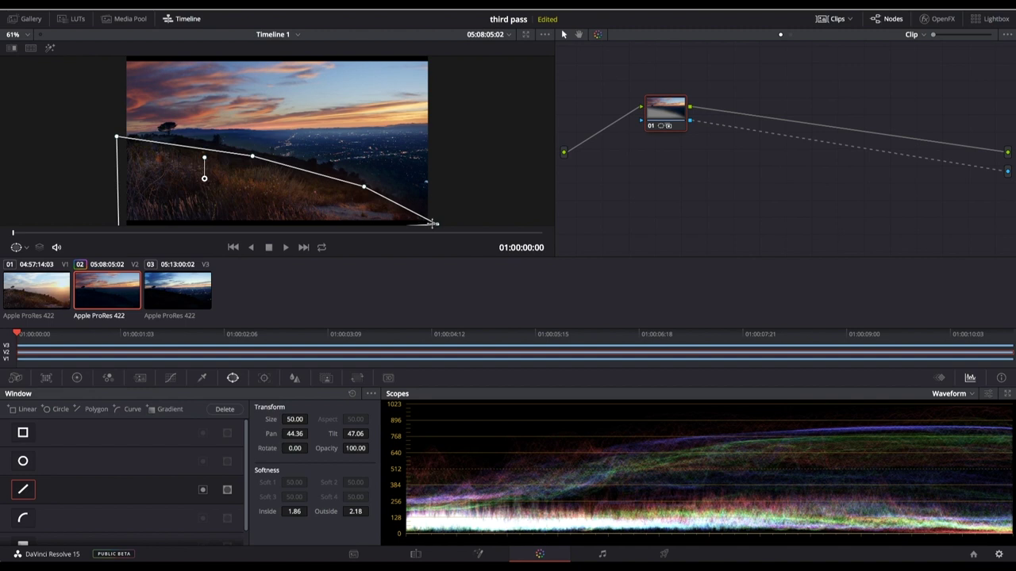
pyautogui.moveTo(437, 226); pyautogui.dragTo(466, 227)
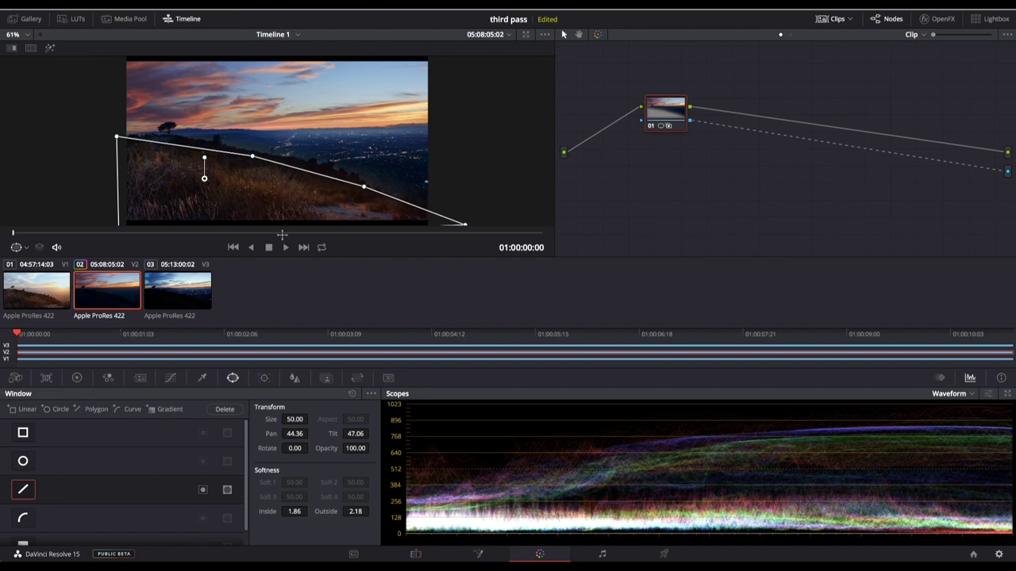
# Review the composite on the Edit page around 01:00:05:10, toggling Video 3 off and on to compare the light pass
pyautogui.click(418, 555)
pyautogui.moveTo(431, 274); pyautogui.dragTo(563, 273)
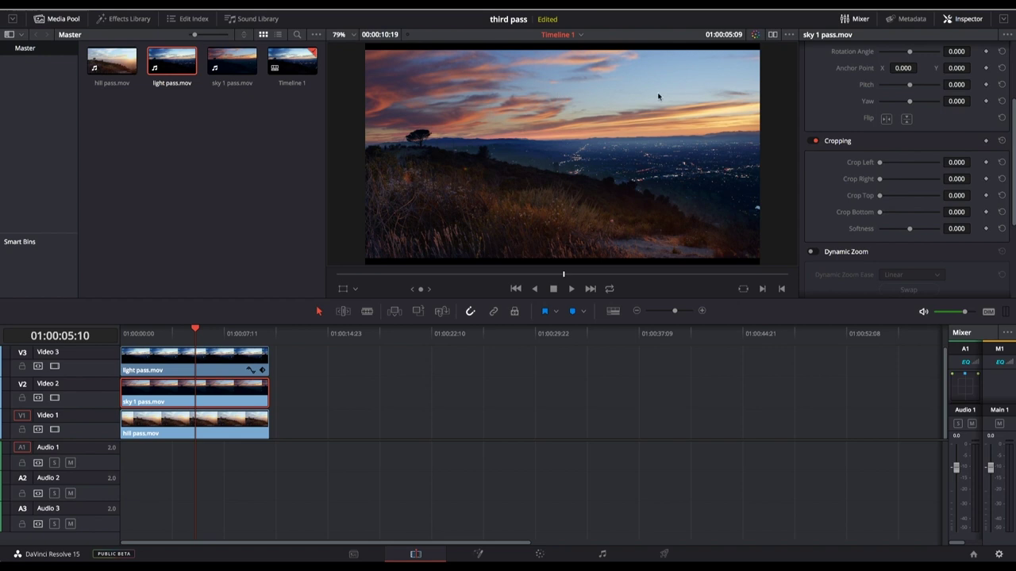
pyautogui.click(219, 422)
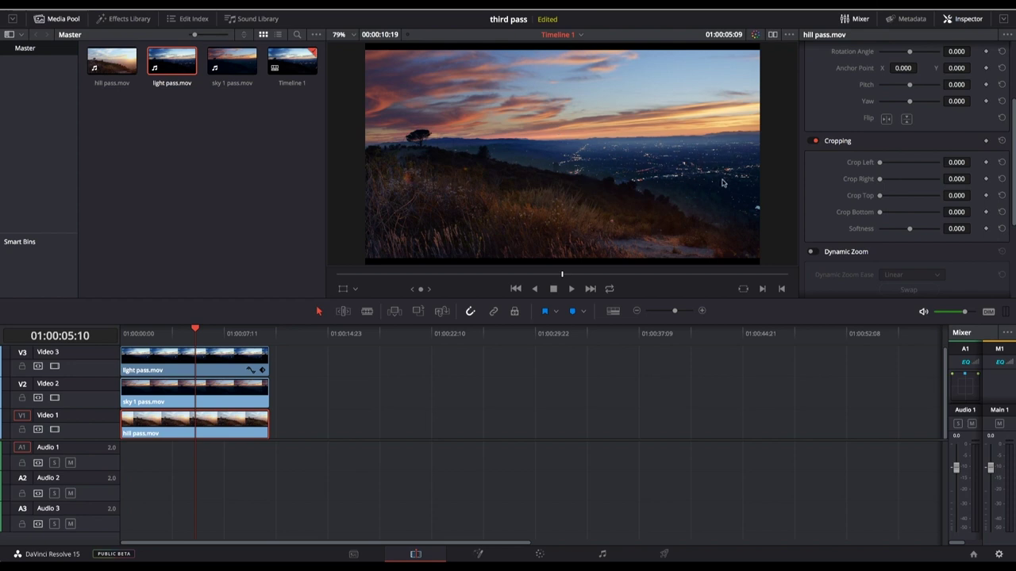
pyautogui.click(55, 365)
pyautogui.click(55, 366)
pyautogui.click(227, 405)
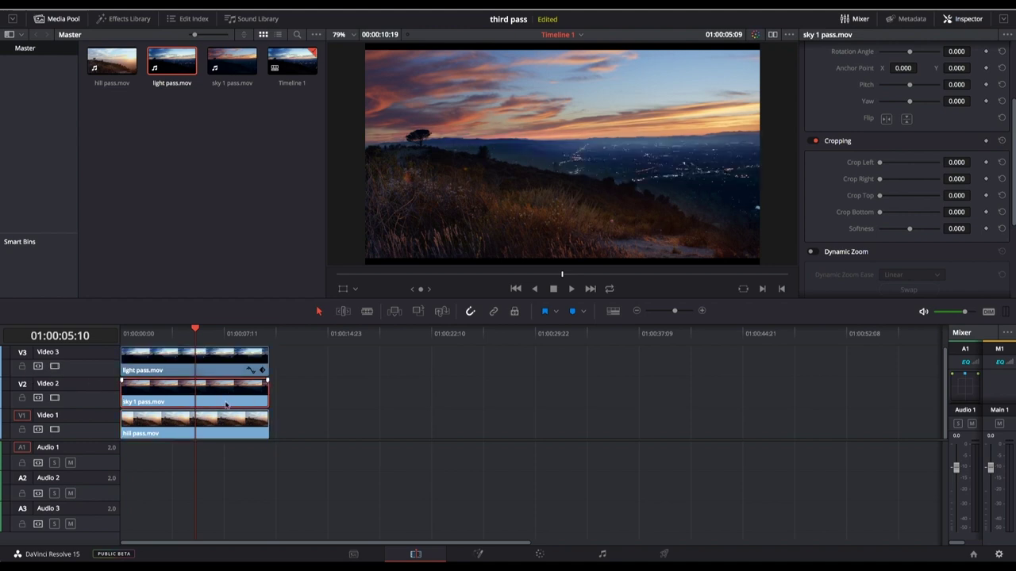
# Darken the hill pass clip on the Color page with lift -0.01, gamma -0.07 and gain 0.92
pyautogui.click(202, 424)
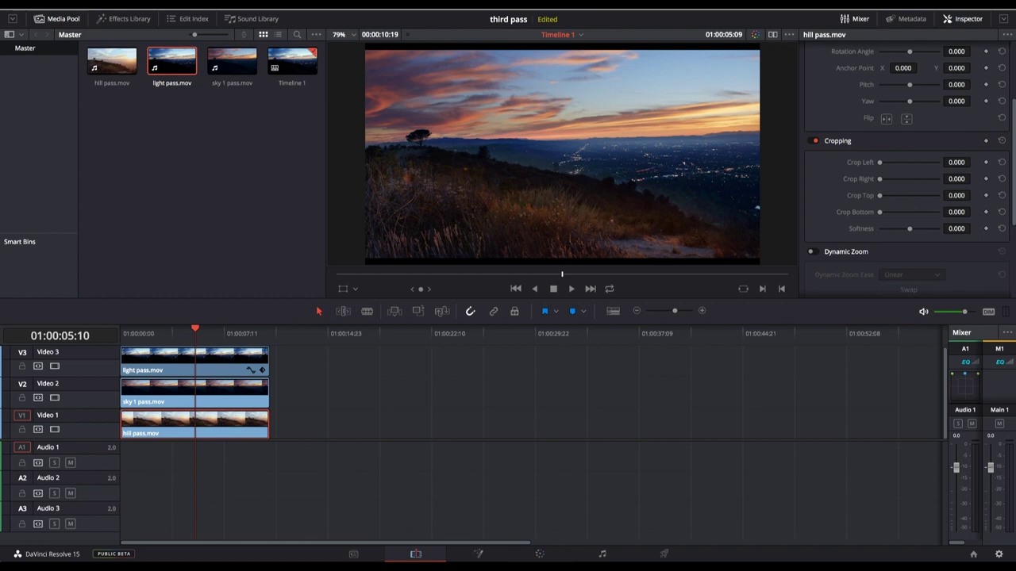
pyautogui.click(540, 554)
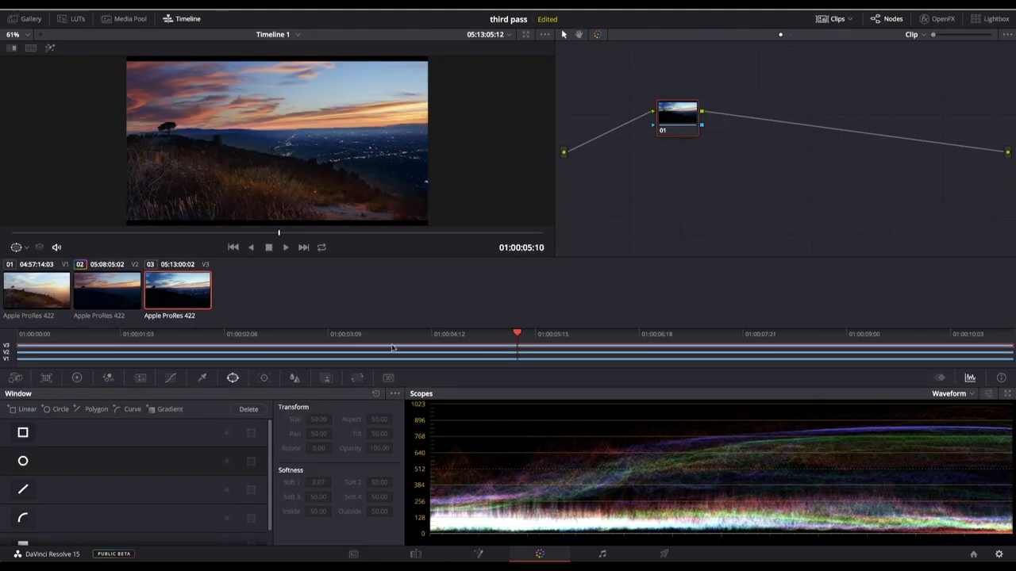
pyautogui.press('Home')
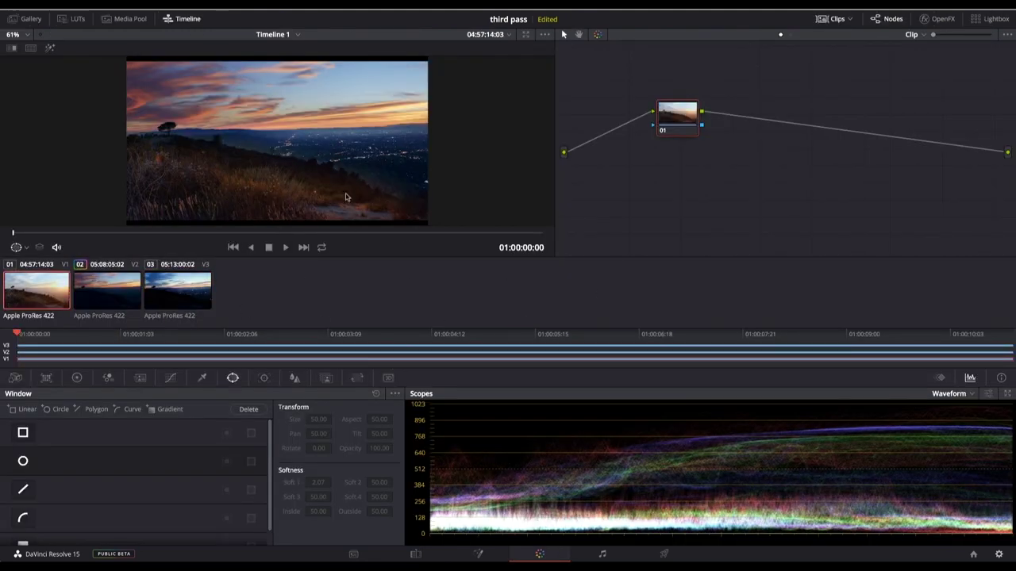
pyautogui.click(78, 379)
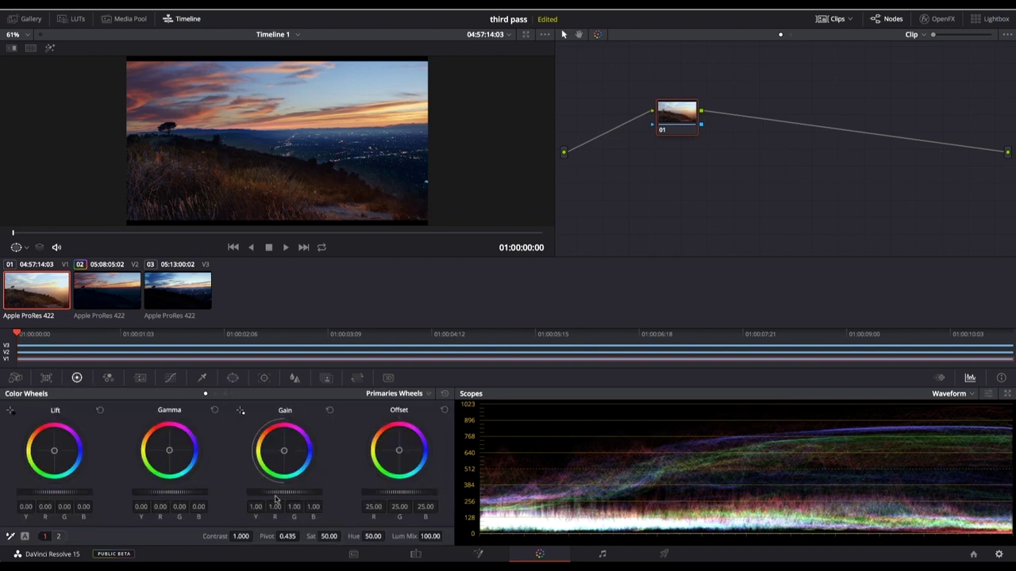
pyautogui.moveTo(191, 492); pyautogui.dragTo(170, 492)
pyautogui.moveTo(46, 492); pyautogui.dragTo(44, 492)
pyautogui.moveTo(287, 497); pyautogui.dragTo(273, 496)
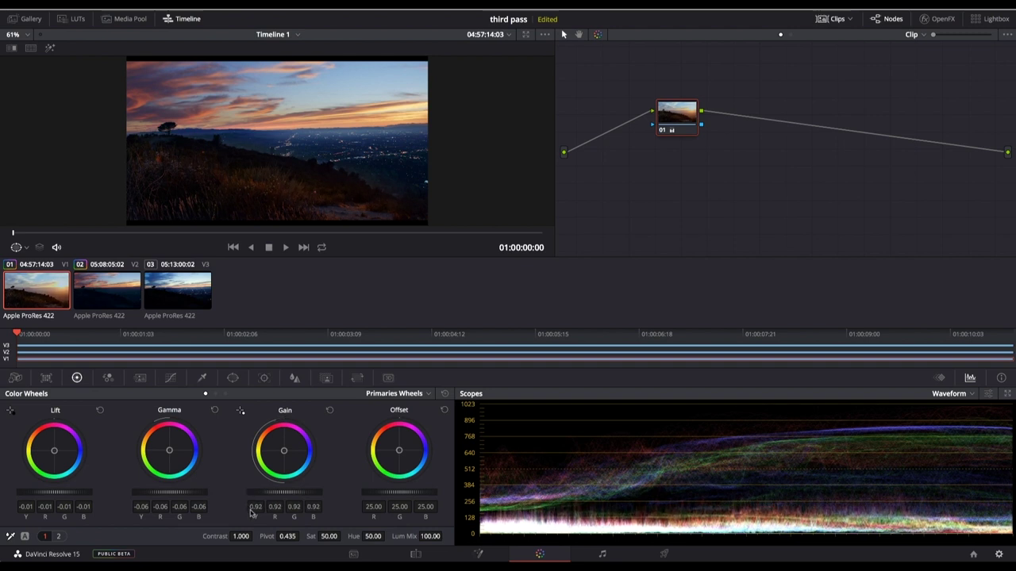
pyautogui.moveTo(180, 495); pyautogui.dragTo(176, 494)
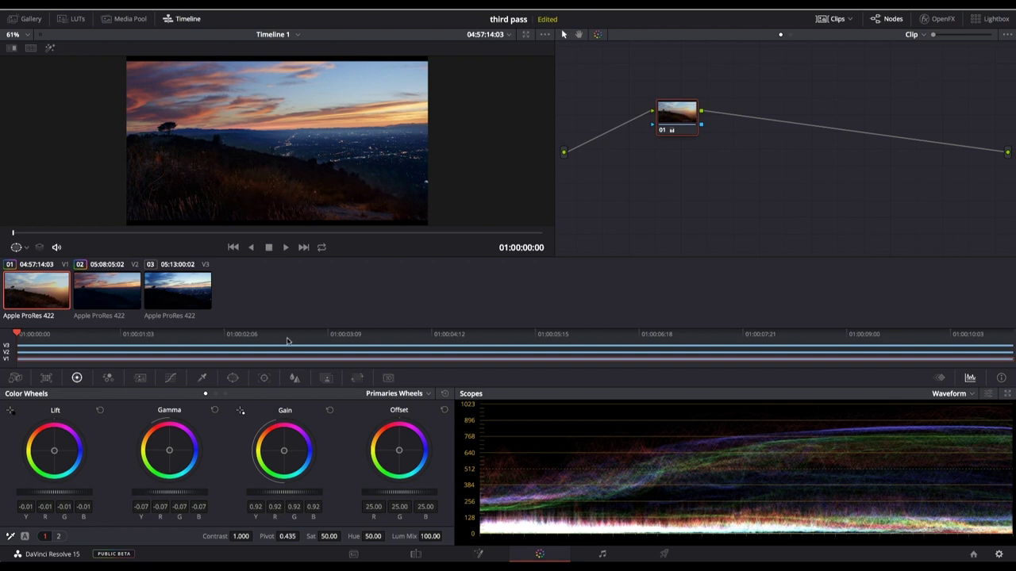
# Reduce saturation to 39.00 on the hill pass clip and to 34.40 on the light pass clip
pyautogui.moveTo(329, 536); pyautogui.dragTo(319, 537)
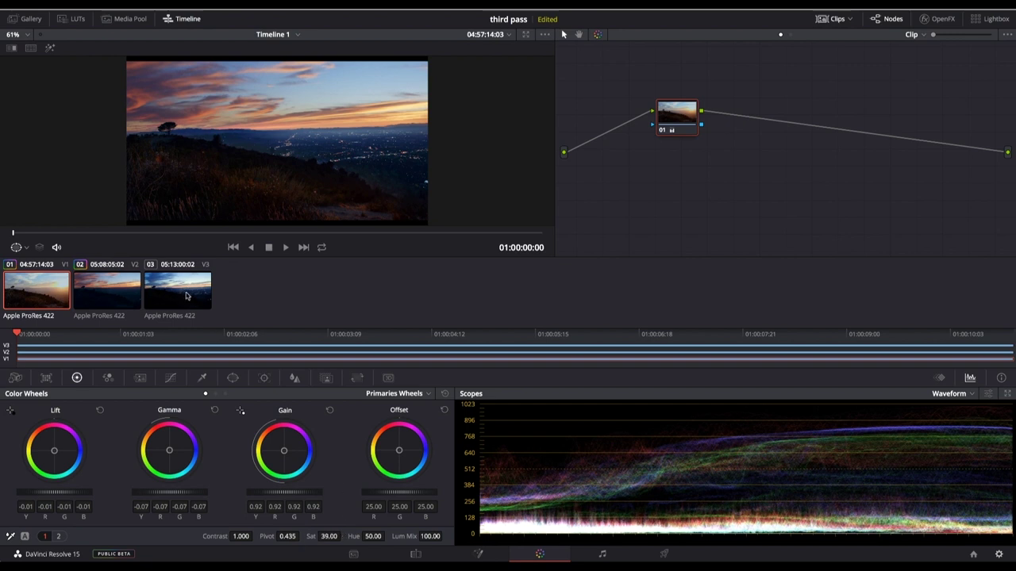
pyautogui.click(186, 296)
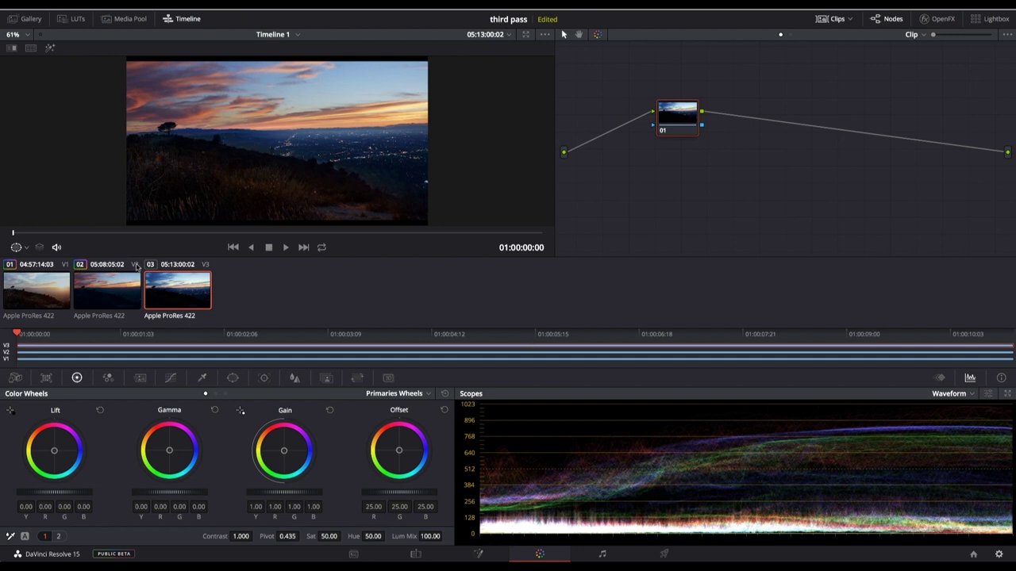
pyautogui.moveTo(329, 537); pyautogui.dragTo(313, 536)
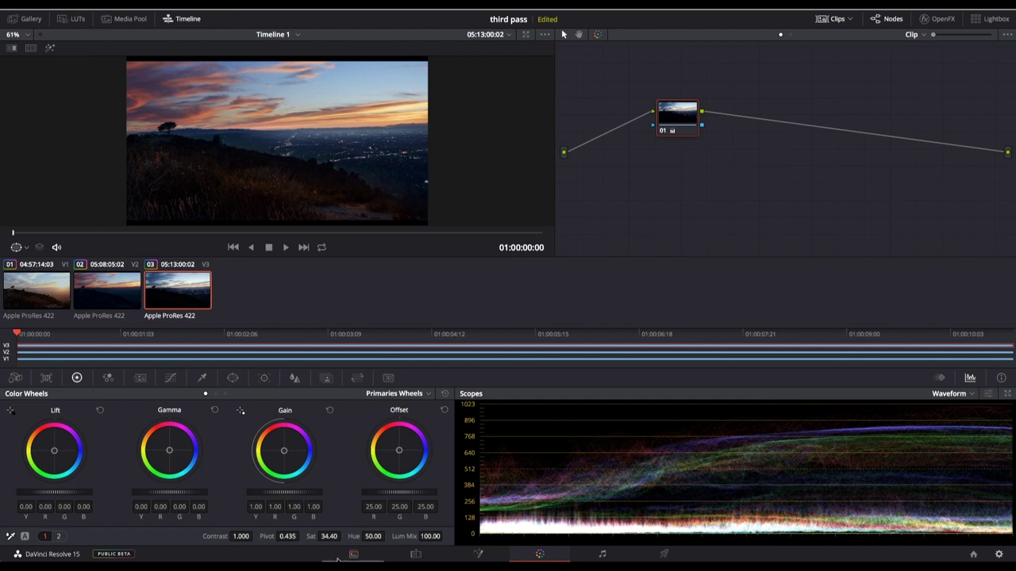
# Return to the Edit page, hide the Inspector and compare the passes by switching Video 3 and Video 1 off and back on
pyautogui.click(416, 555)
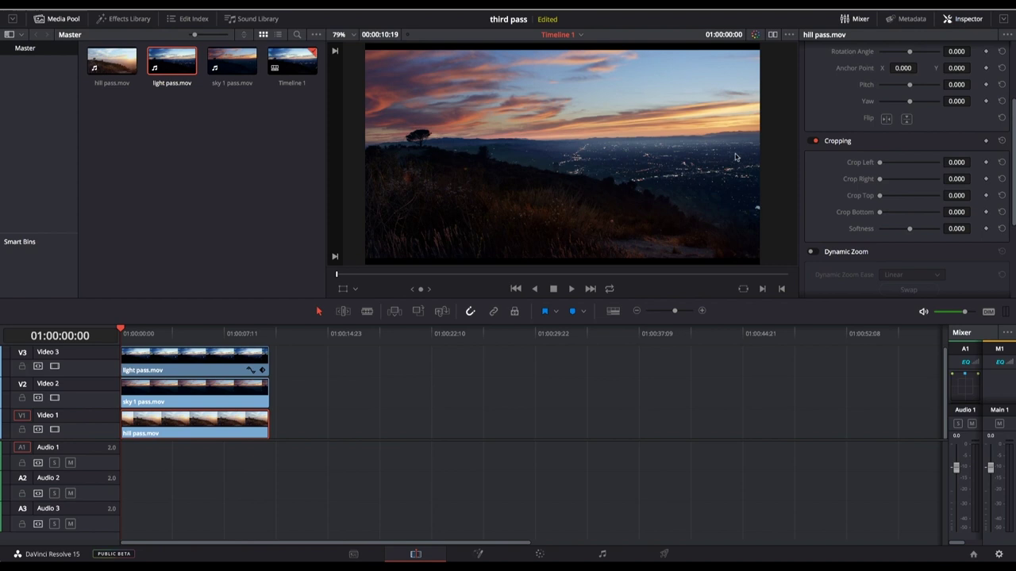
pyautogui.click(970, 20)
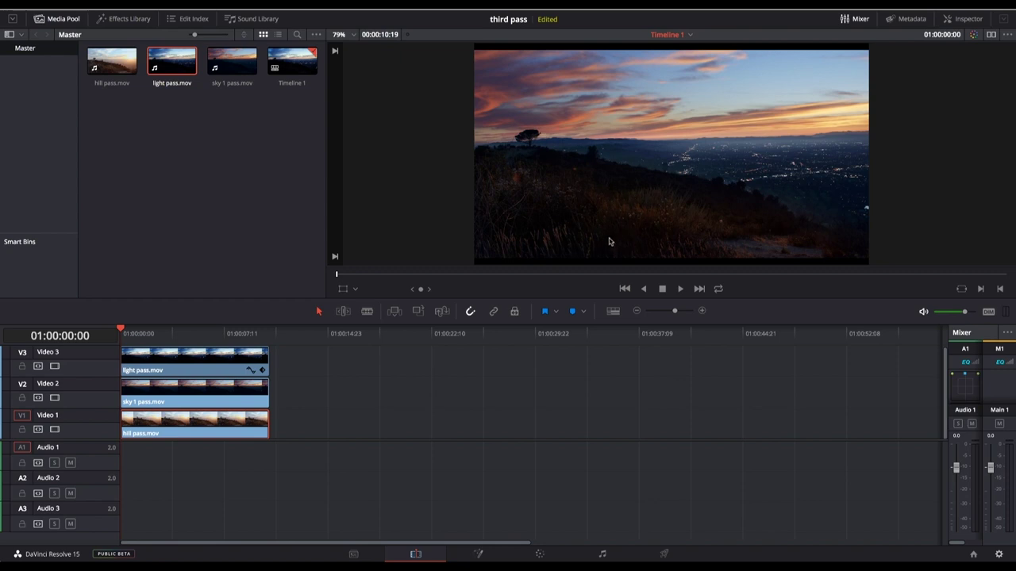
pyautogui.click(54, 365)
pyautogui.click(54, 366)
pyautogui.click(54, 366)
pyautogui.click(54, 430)
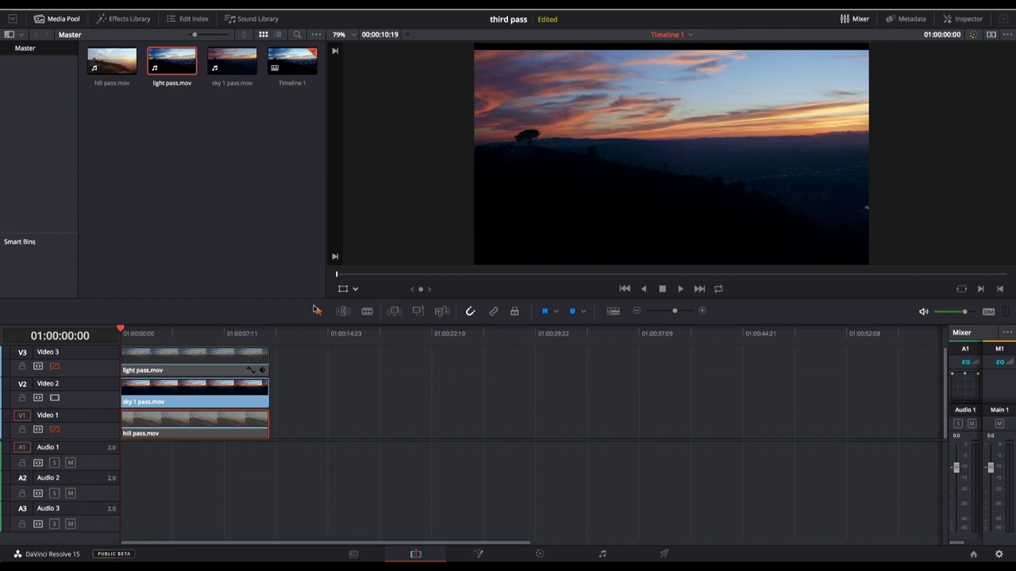
pyautogui.click(56, 429)
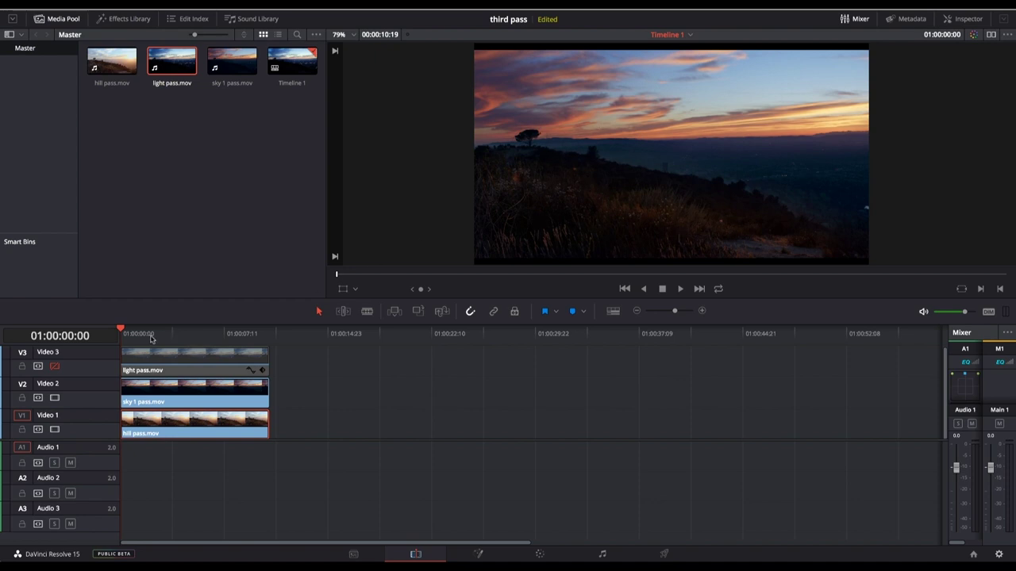
pyautogui.click(55, 366)
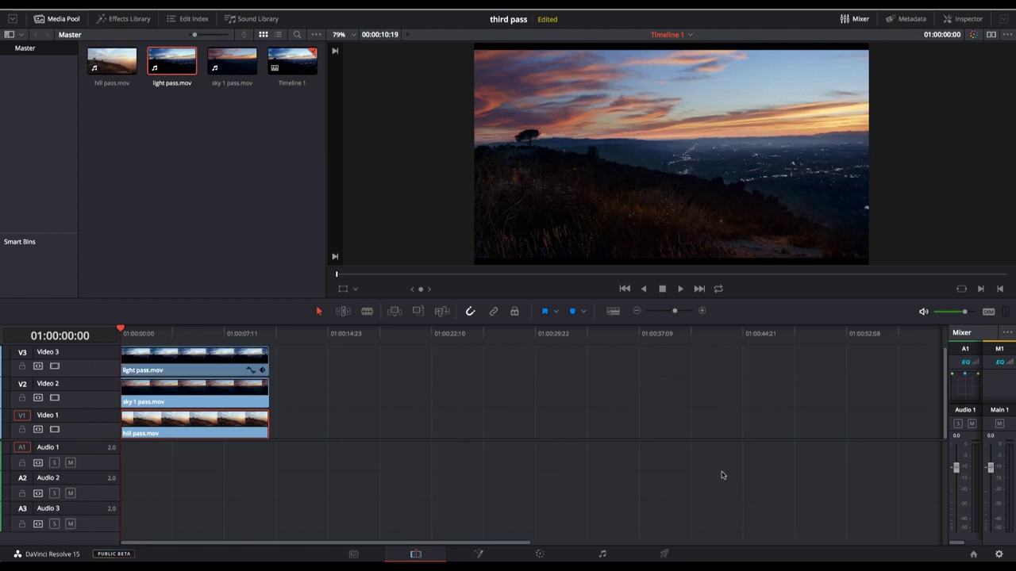